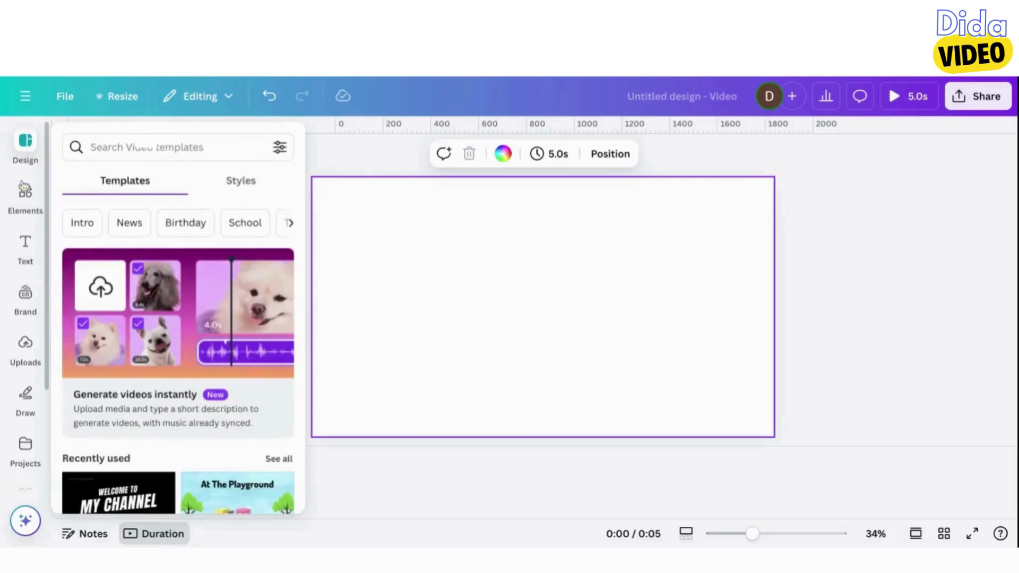
Search the Apps panel for 'character' and open the Character Builder app
click(25, 298)
scroll(25, 297, down, 3)
click(23, 313)
click(25, 350)
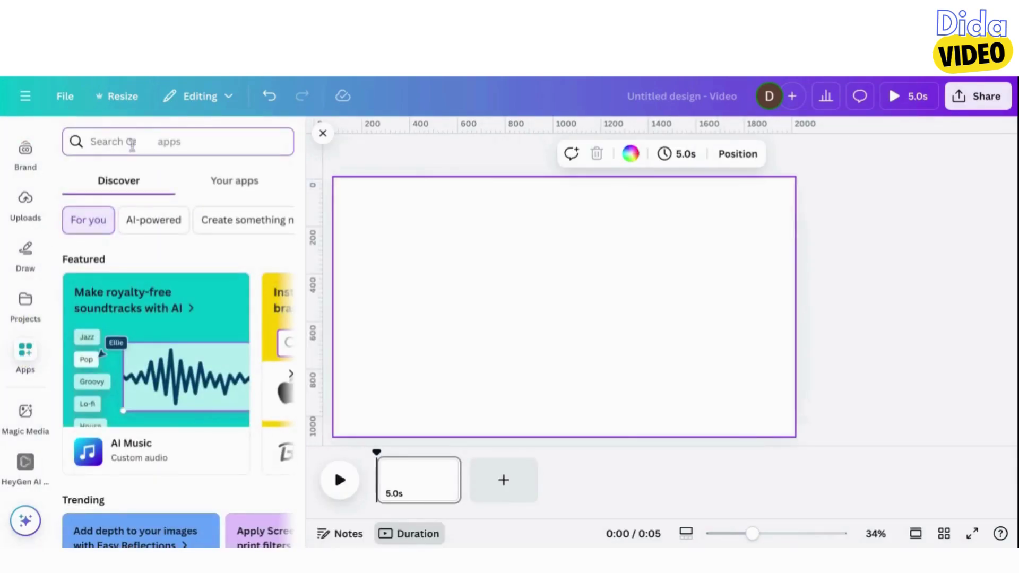
text(cha)
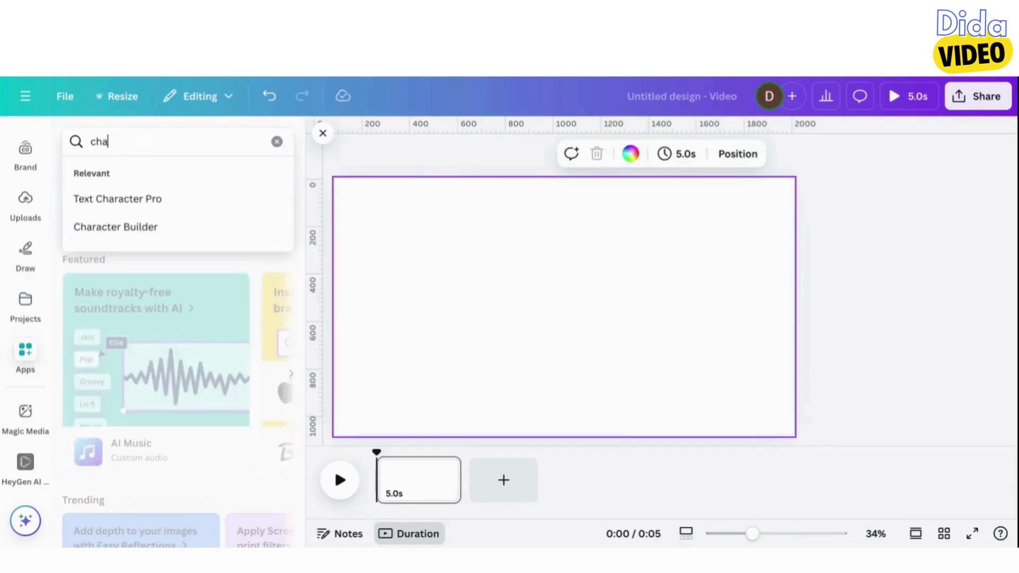
text(racter)
key(Return)
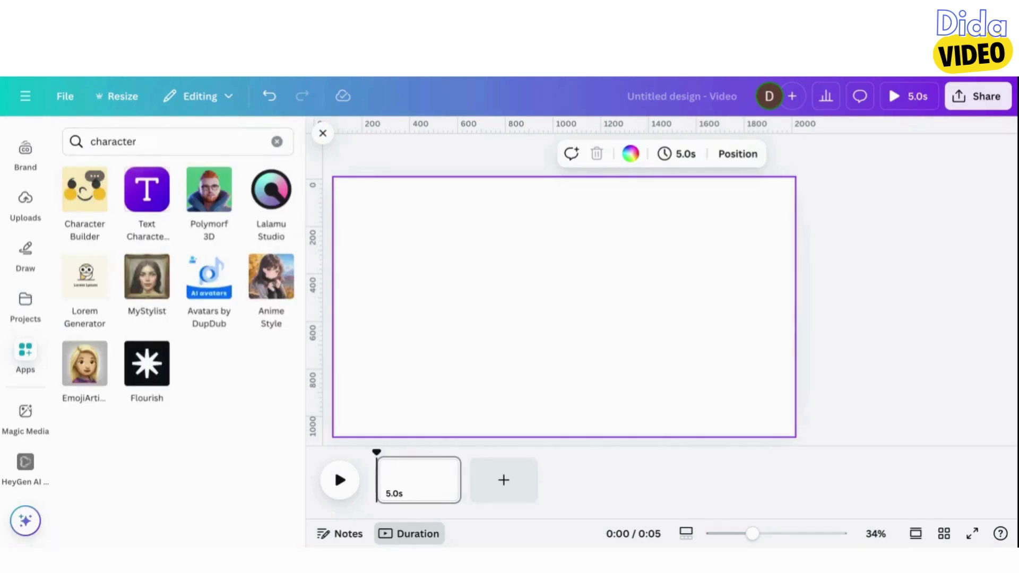
click(84, 191)
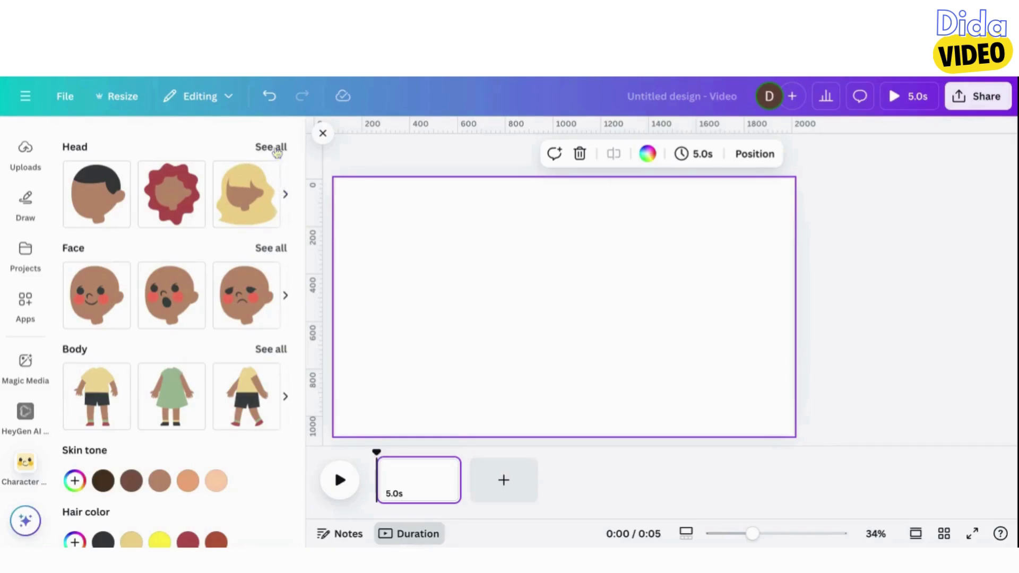
Build a dark wavy-haired girl in the green dress and place her on the page
click(270, 149)
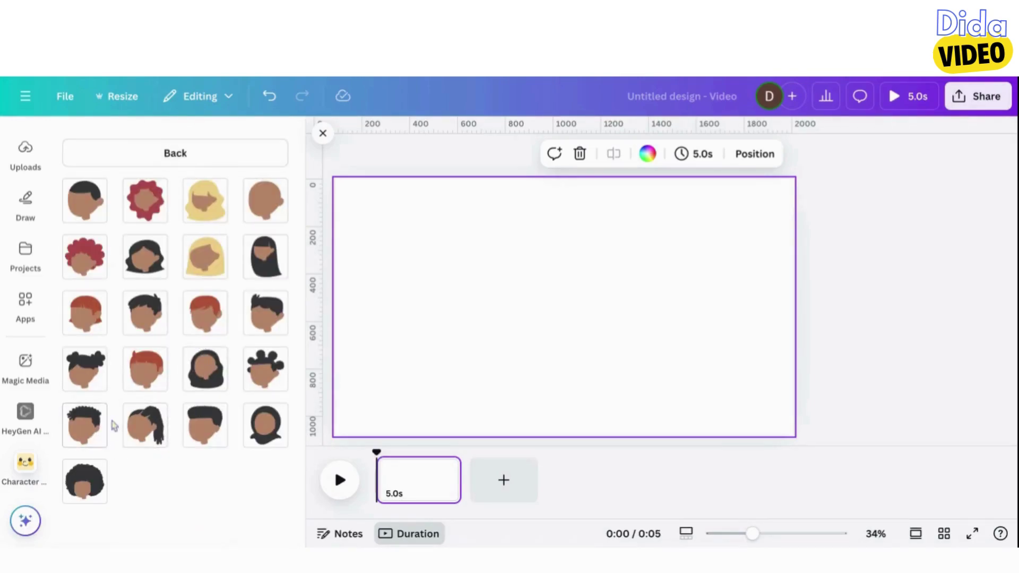
click(145, 260)
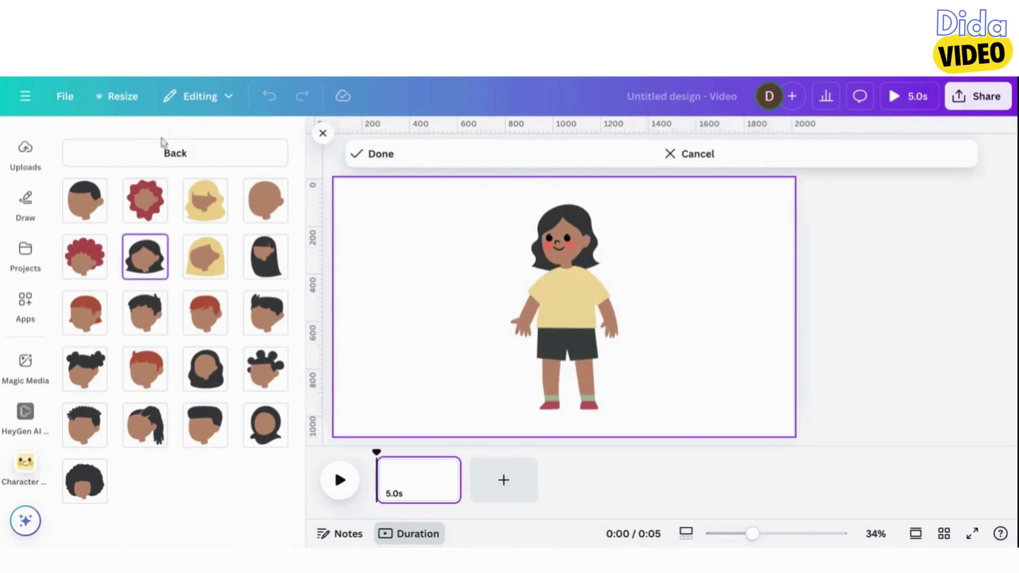
click(162, 151)
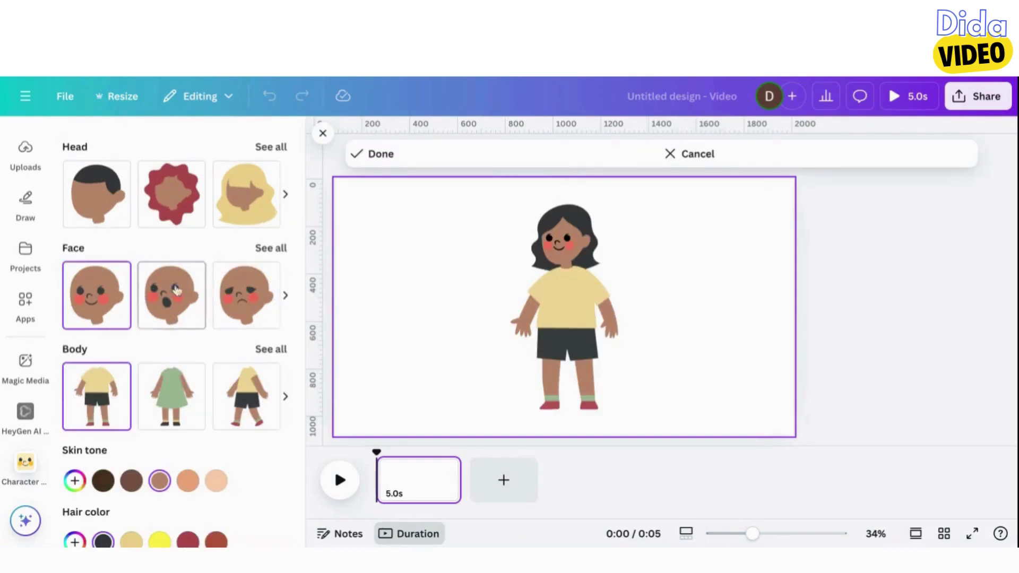
scroll(170, 366, down, 1)
click(176, 391)
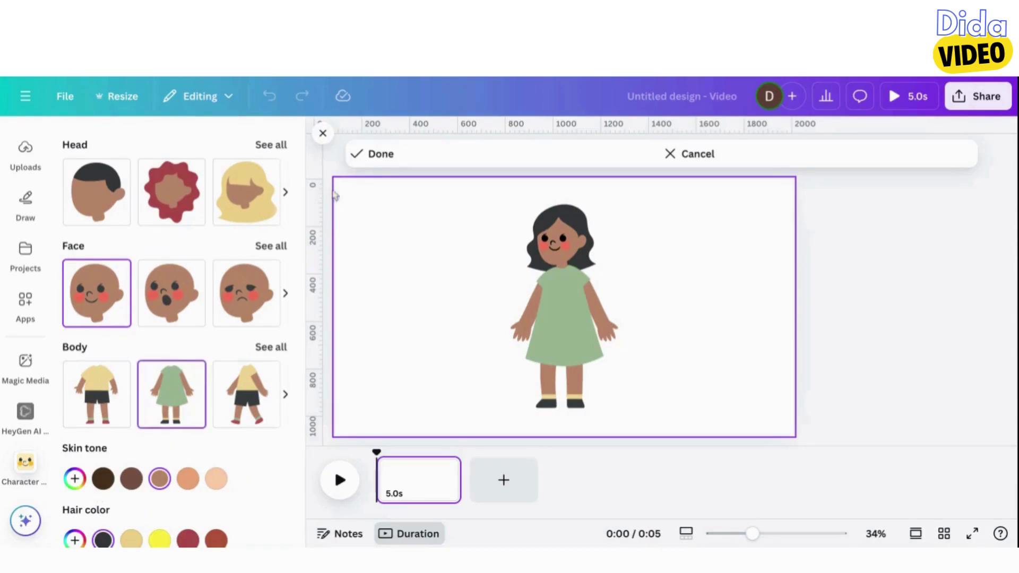
click(377, 160)
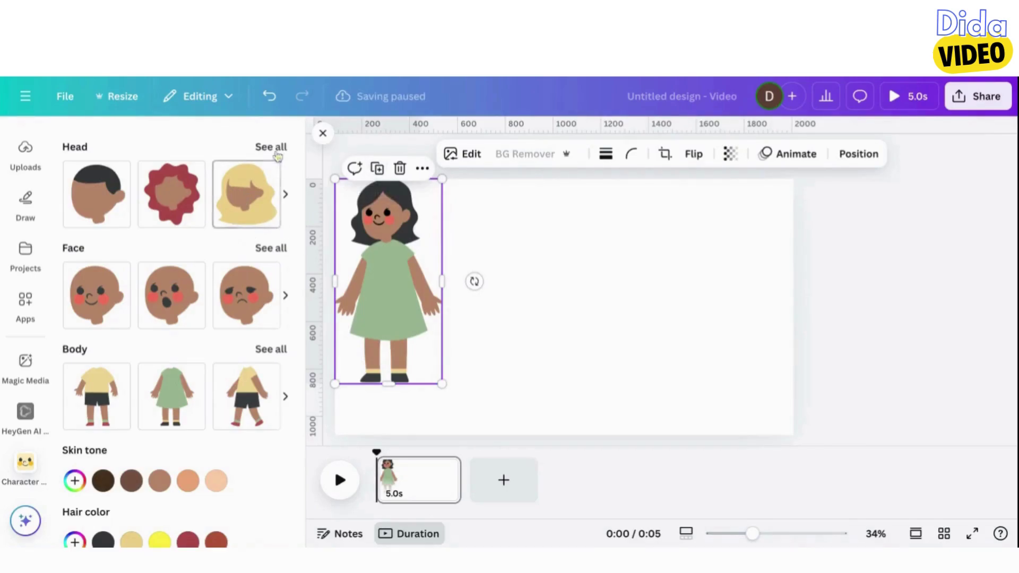
Start a second character with the same dark wavy head
click(276, 152)
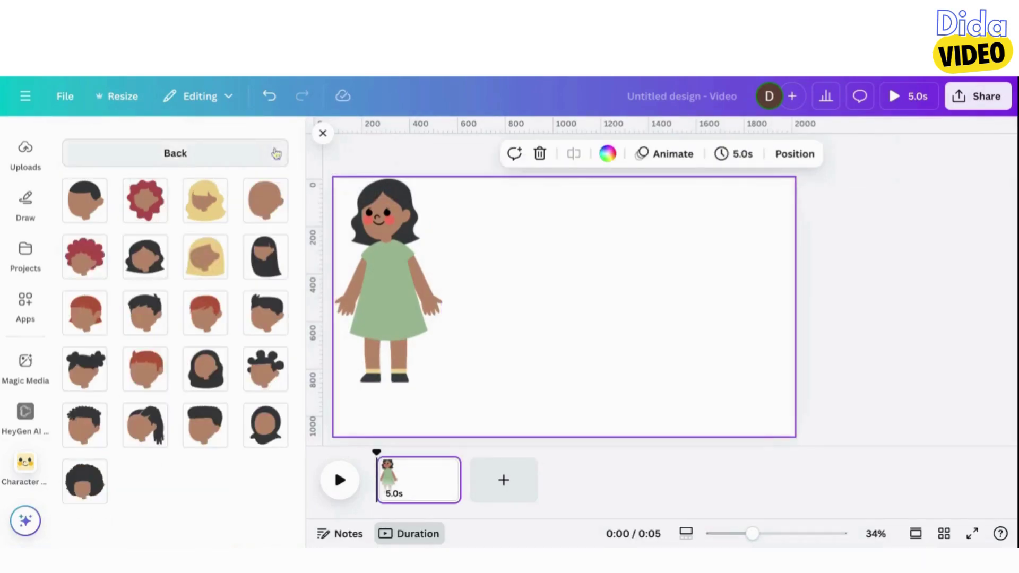
click(145, 257)
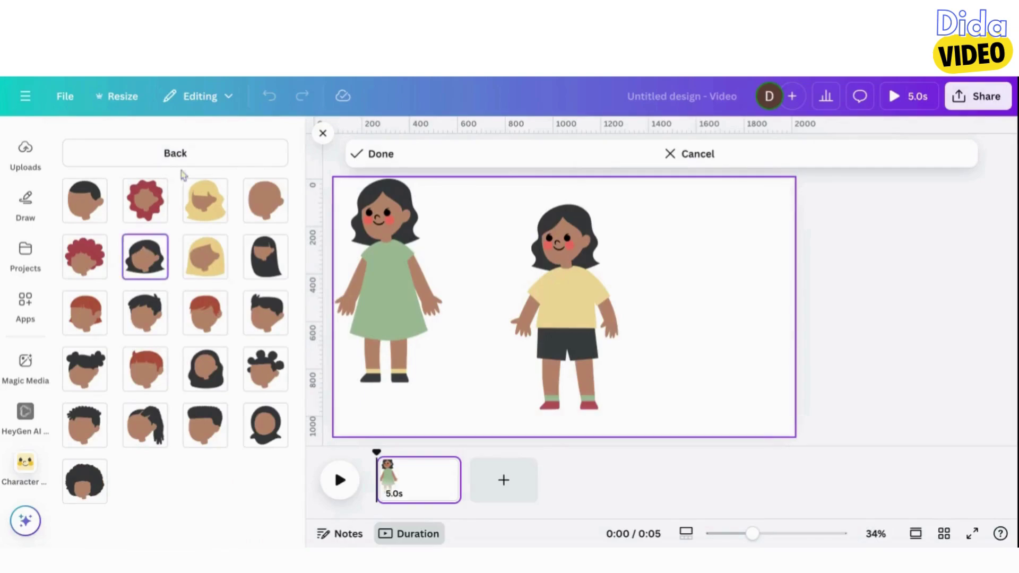
click(182, 159)
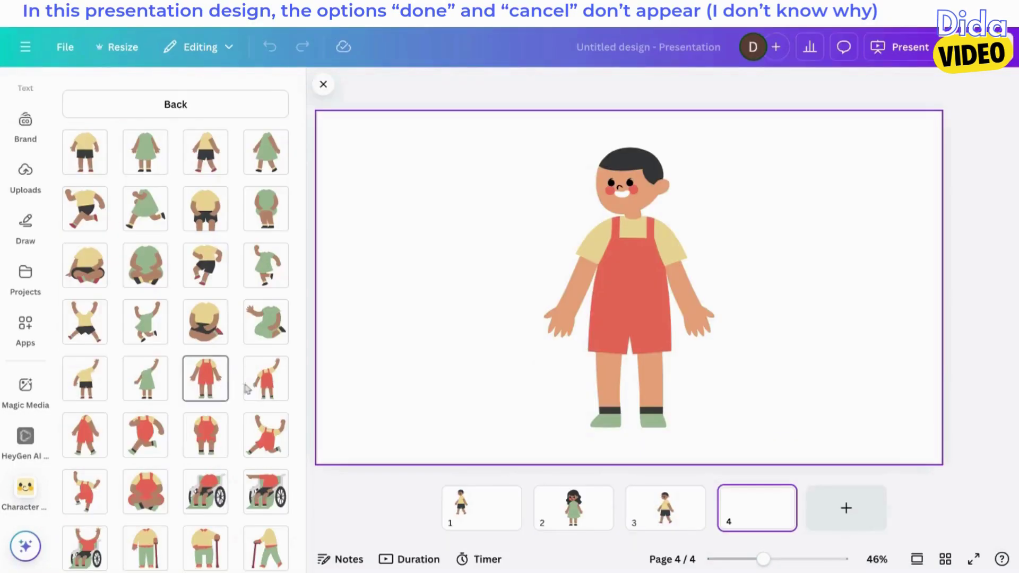
Give the boy the waving overalls pose and drag him to the page centre
click(262, 386)
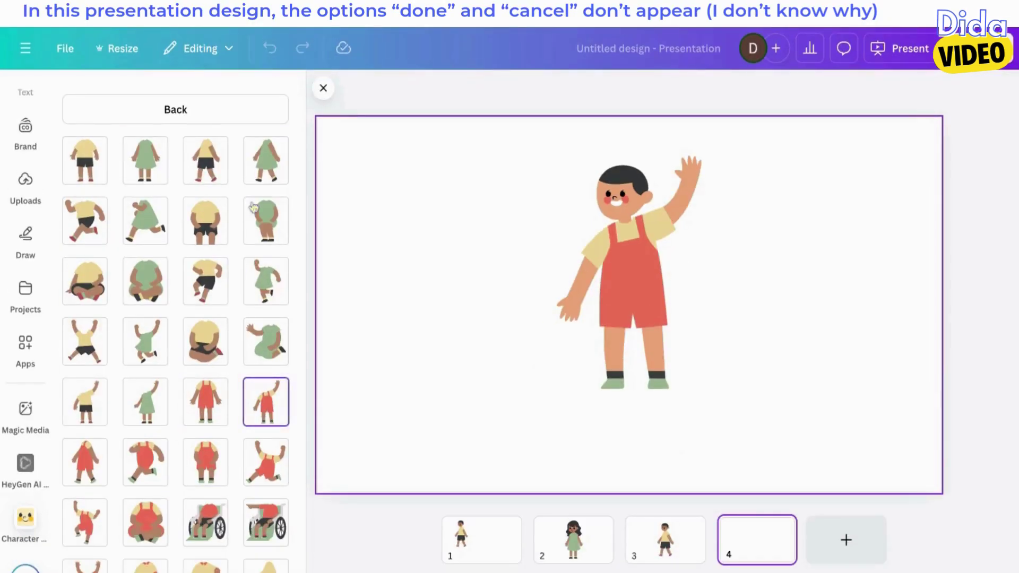
click(249, 120)
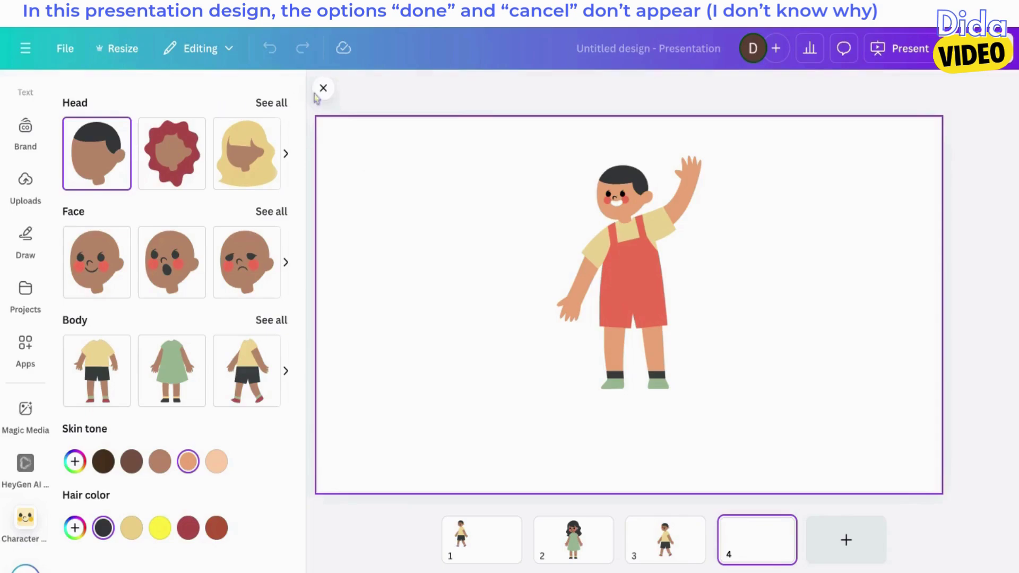
click(325, 91)
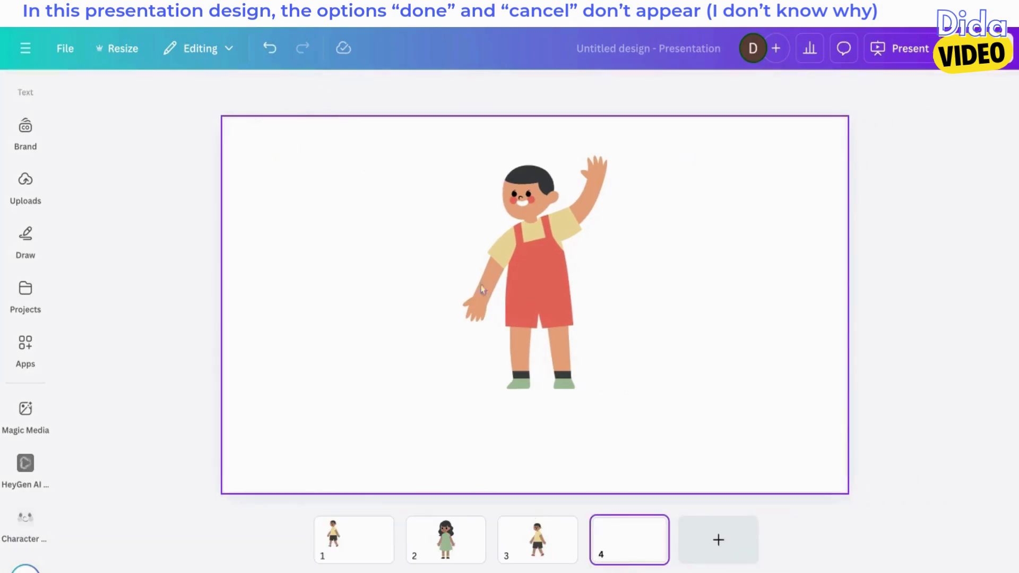
drag(303, 230, 535, 262)
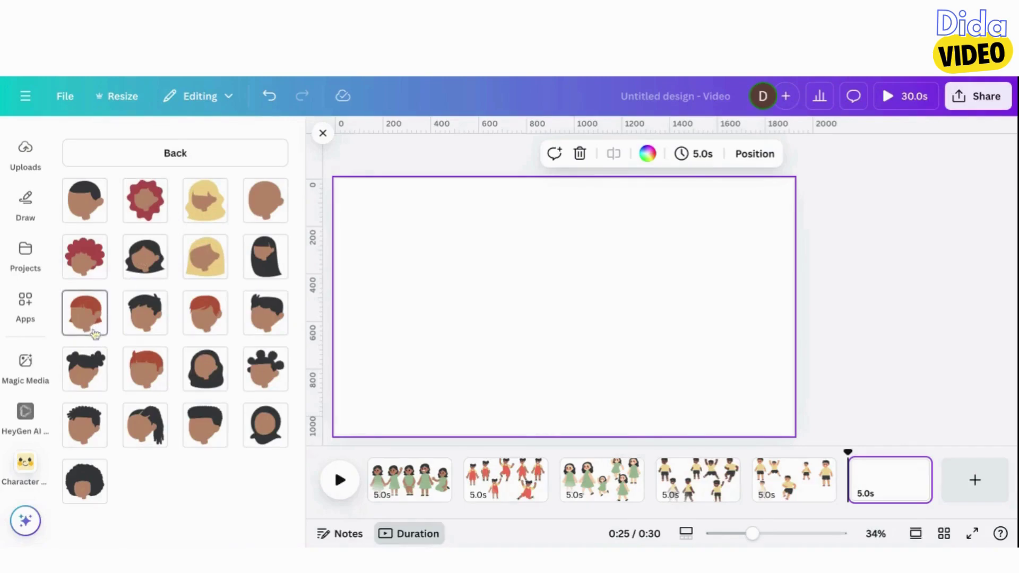
Start a new character with the curly head and the lightest skin tone
click(154, 198)
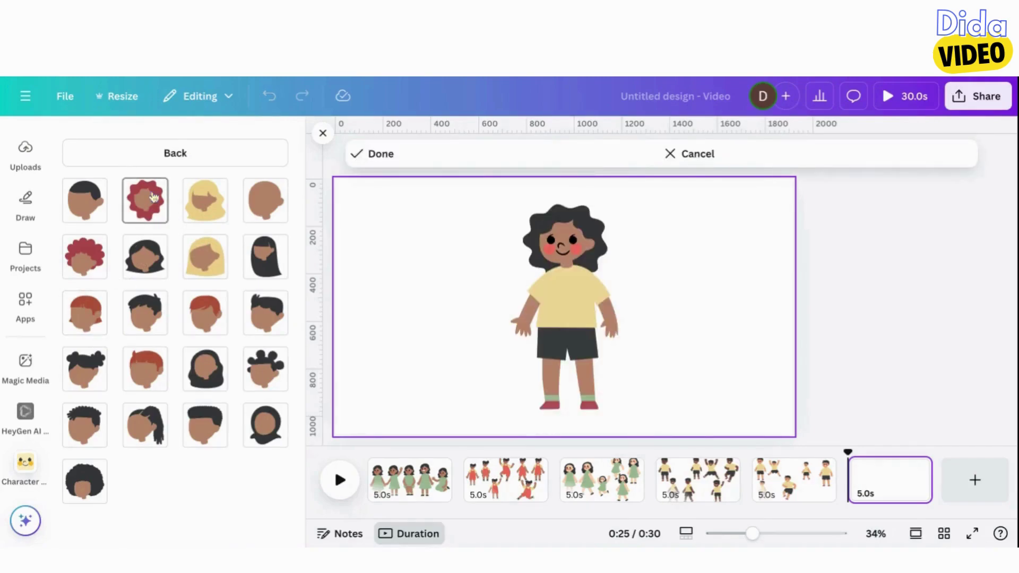
click(202, 155)
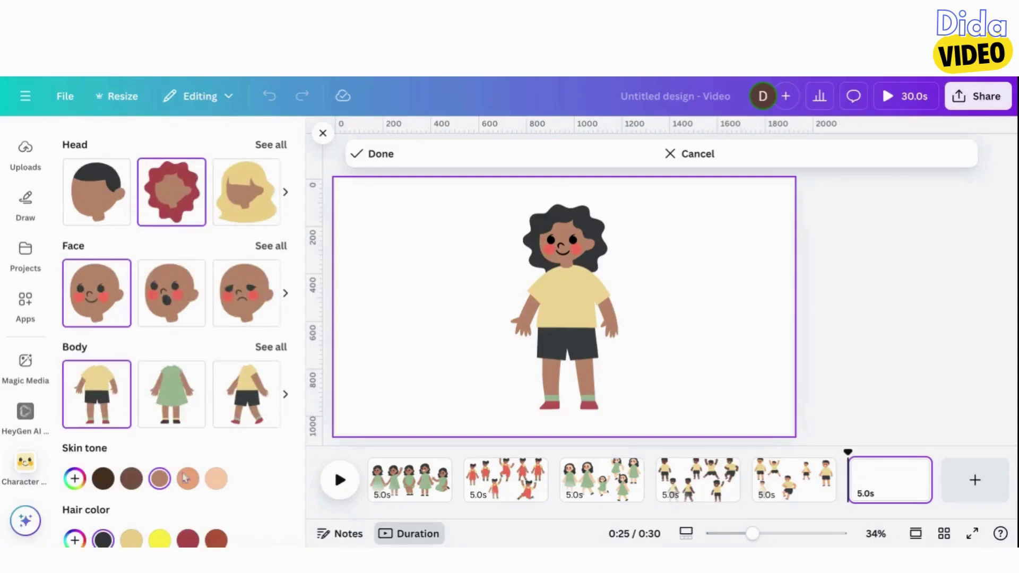
click(193, 481)
click(226, 483)
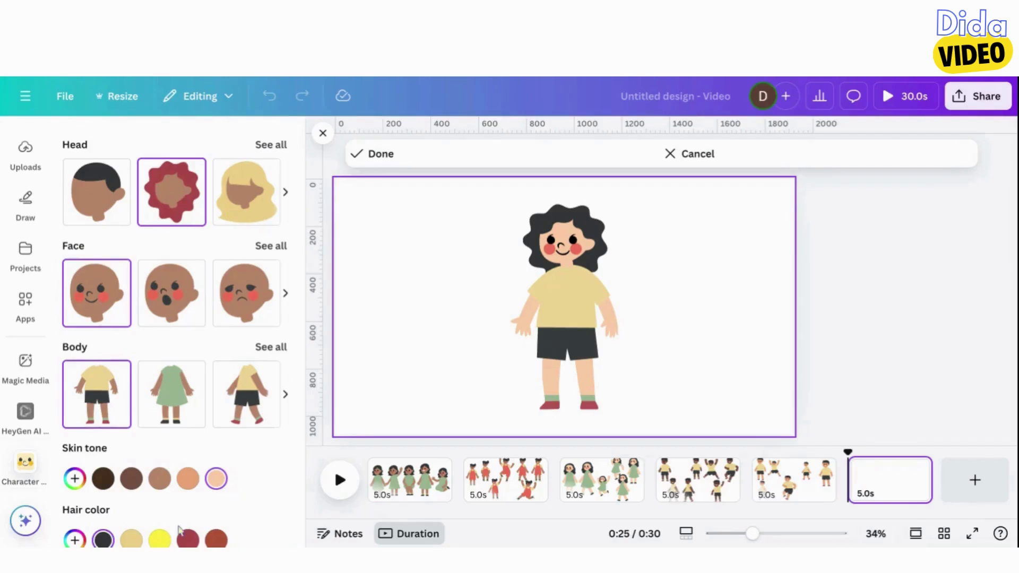
Set the character's hair to a custom red-orange colour
click(75, 540)
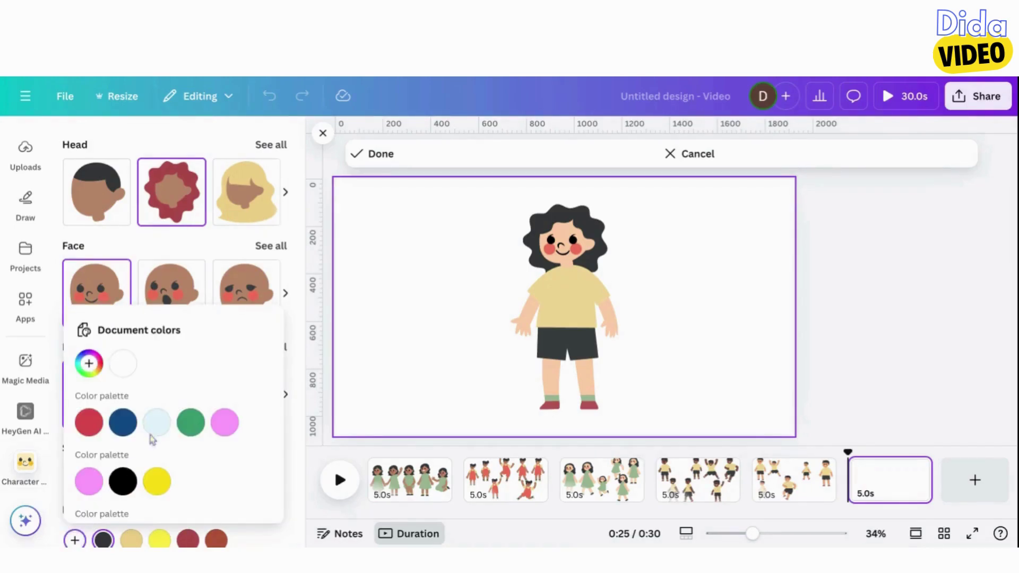
click(89, 365)
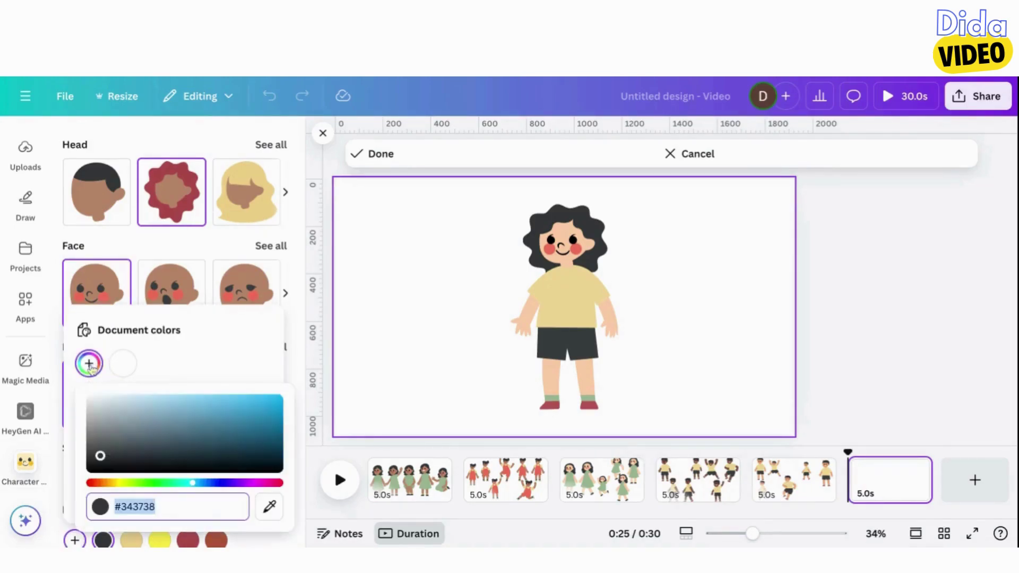
drag(165, 456, 251, 398)
click(101, 482)
click(272, 430)
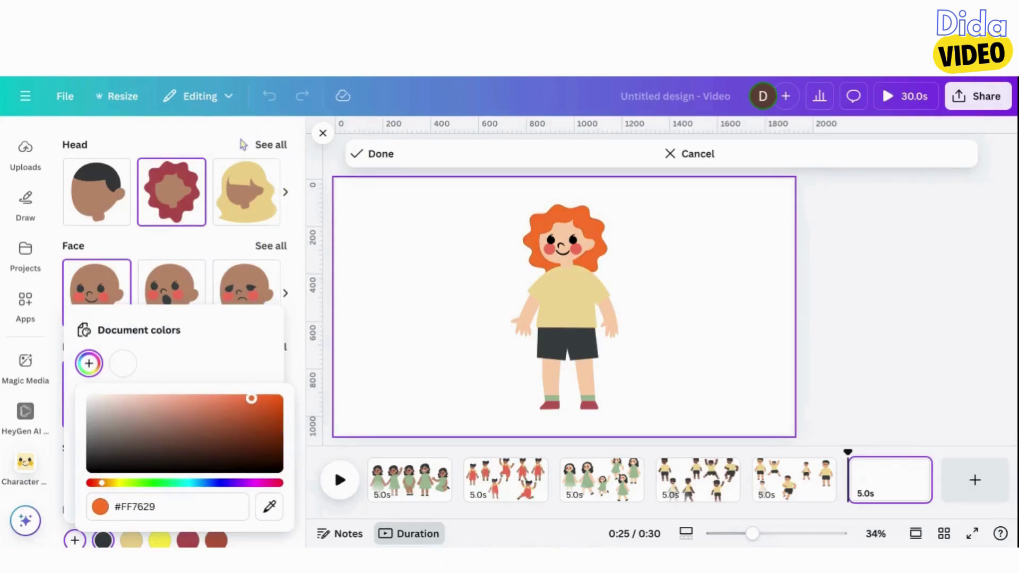
key(Escape)
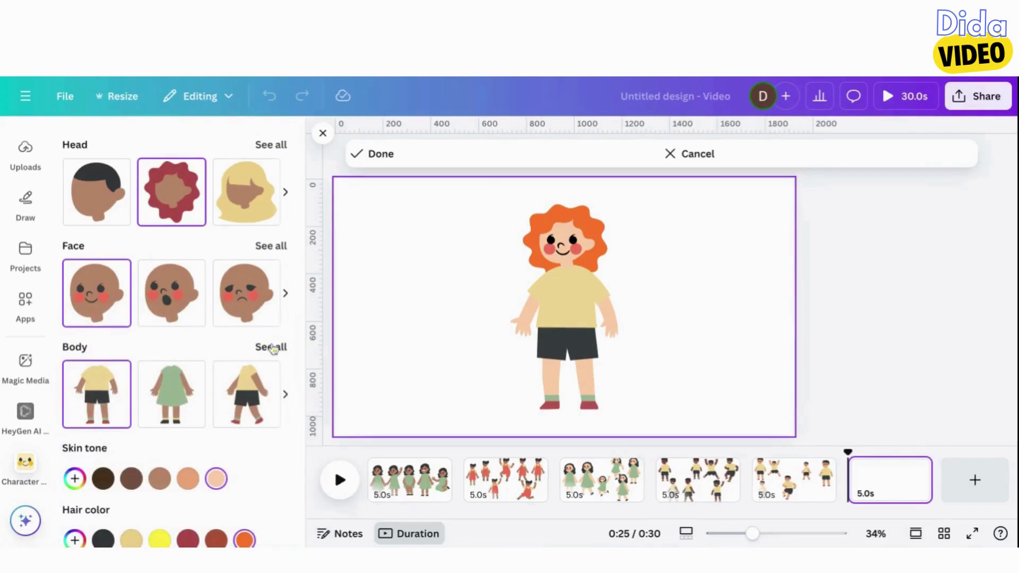
Dress her in the green dress, finish her, and start another character
click(271, 348)
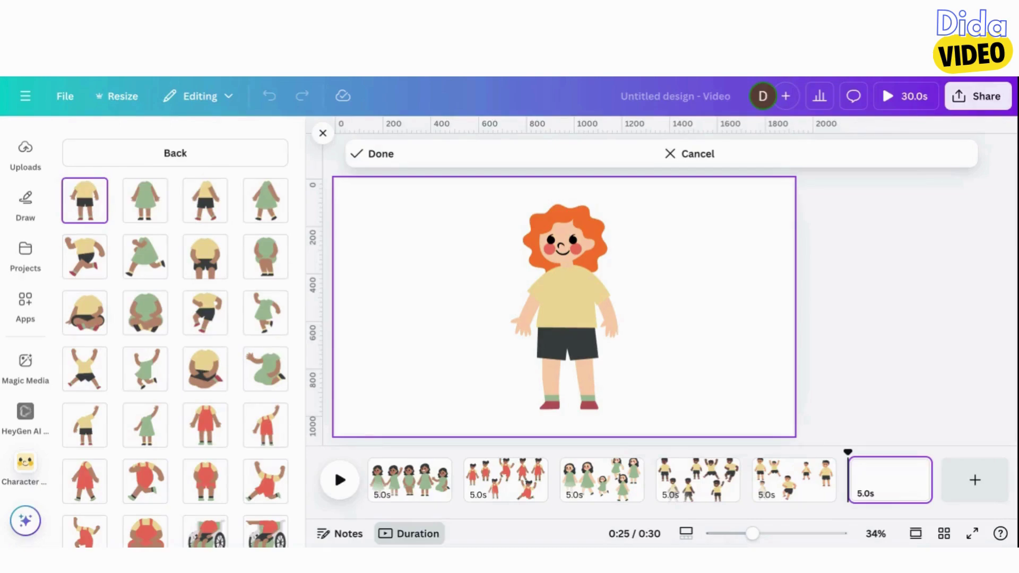
click(147, 205)
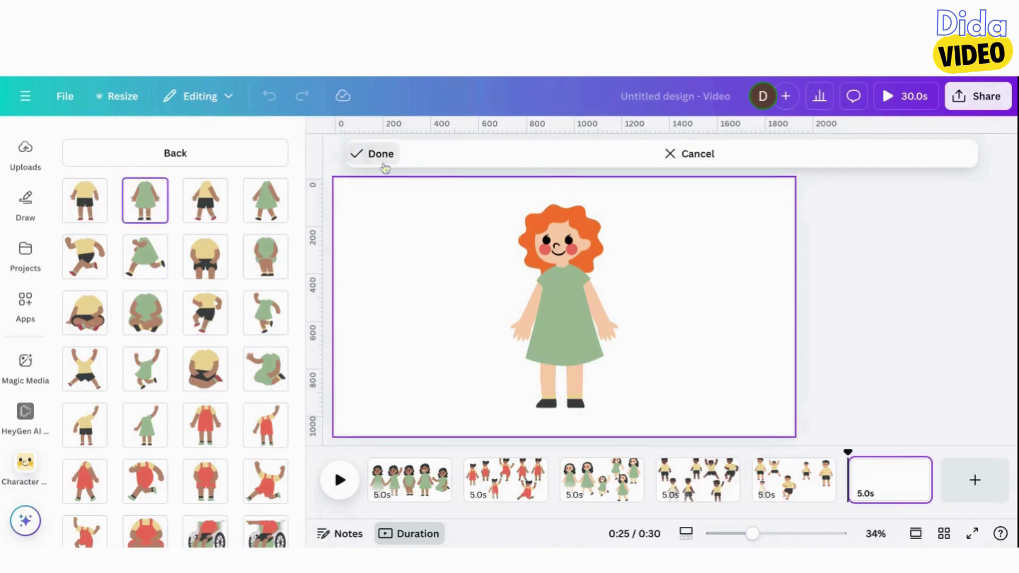
click(372, 154)
click(185, 193)
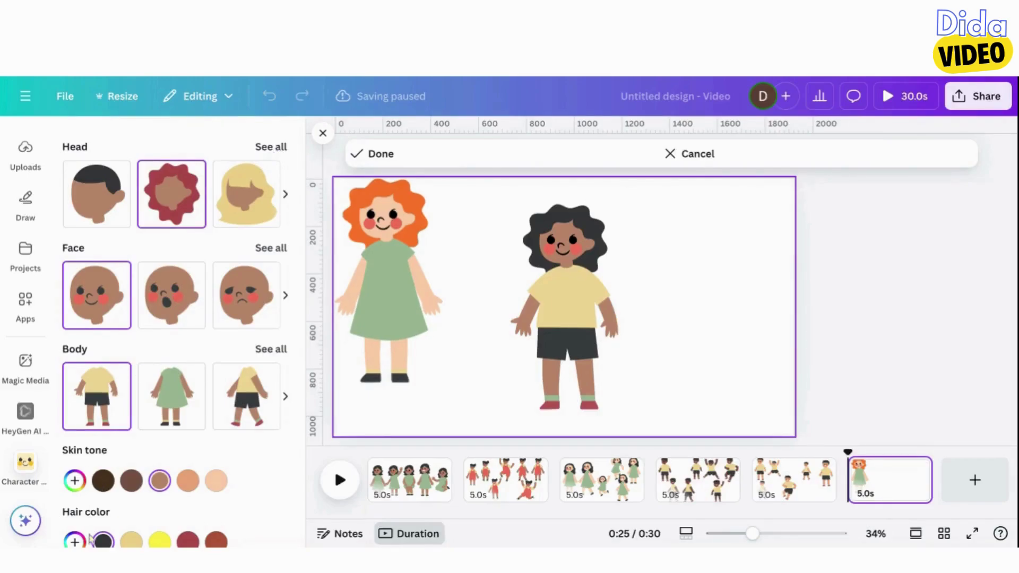
Sample the first girl's orange hair colour and apply the lightest skin tone
click(76, 542)
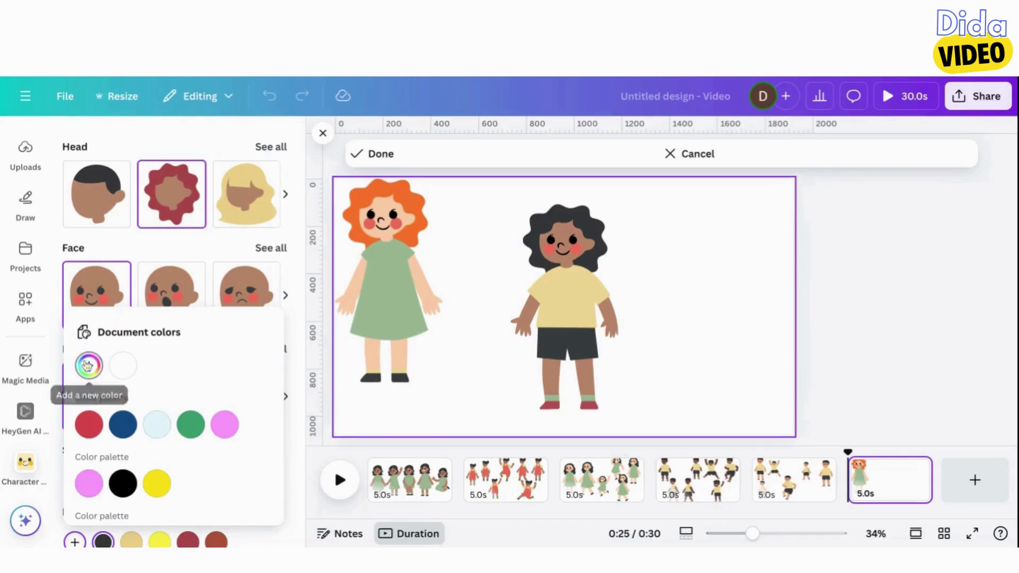
click(88, 367)
click(269, 508)
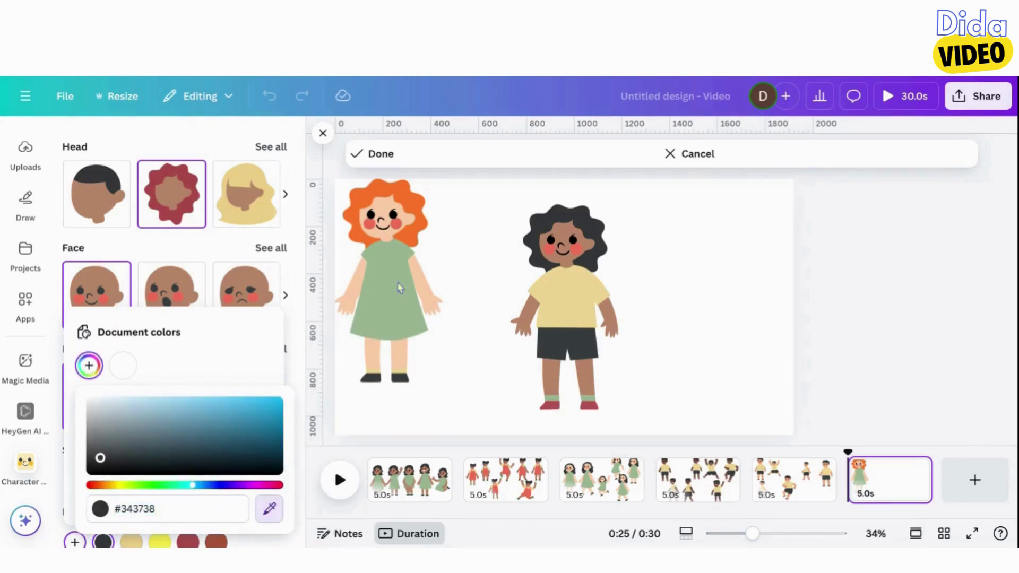
click(417, 223)
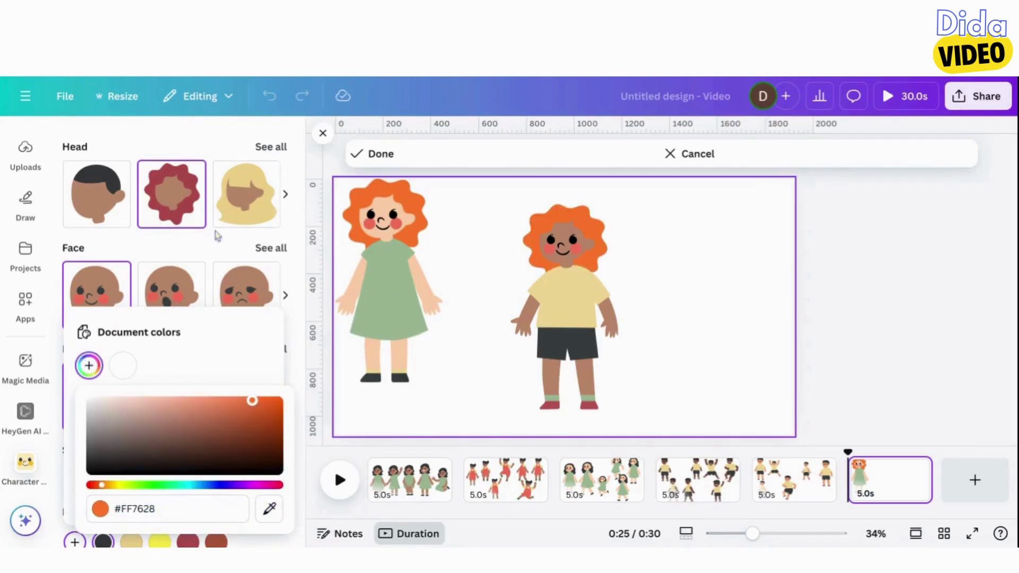
click(217, 148)
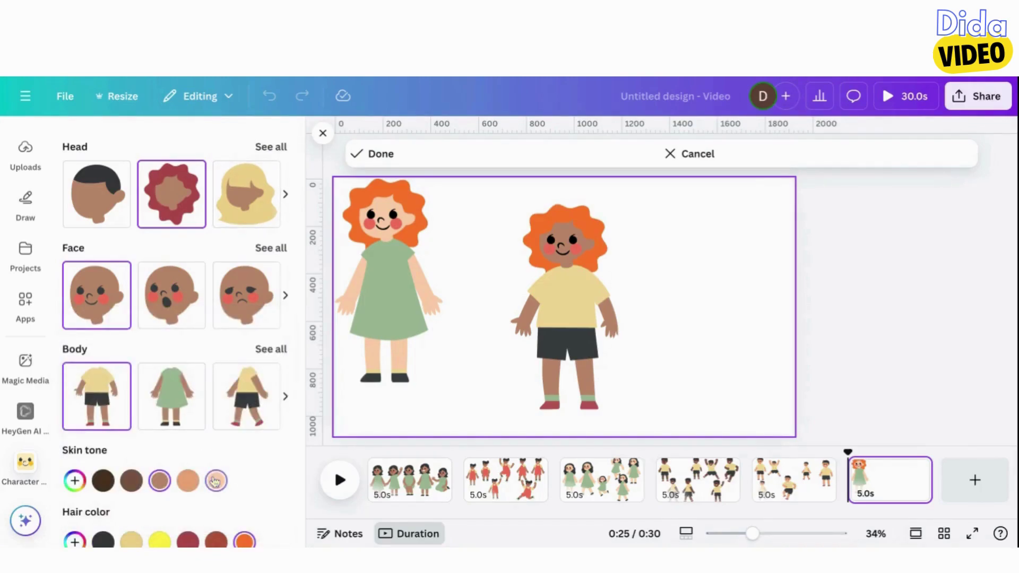
click(215, 481)
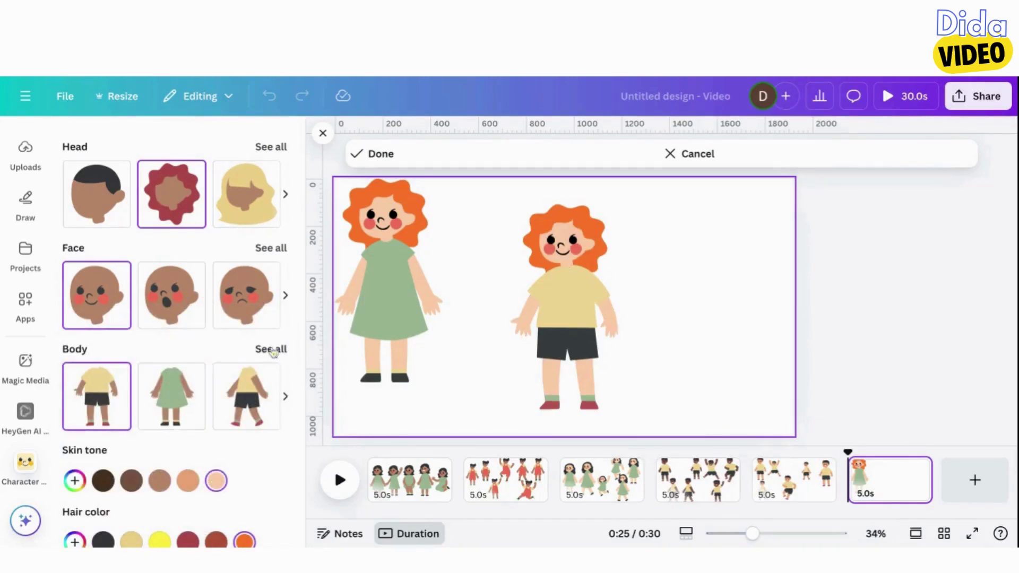
Give her the walking green-dress body and the last face, then finish her
click(271, 349)
click(265, 204)
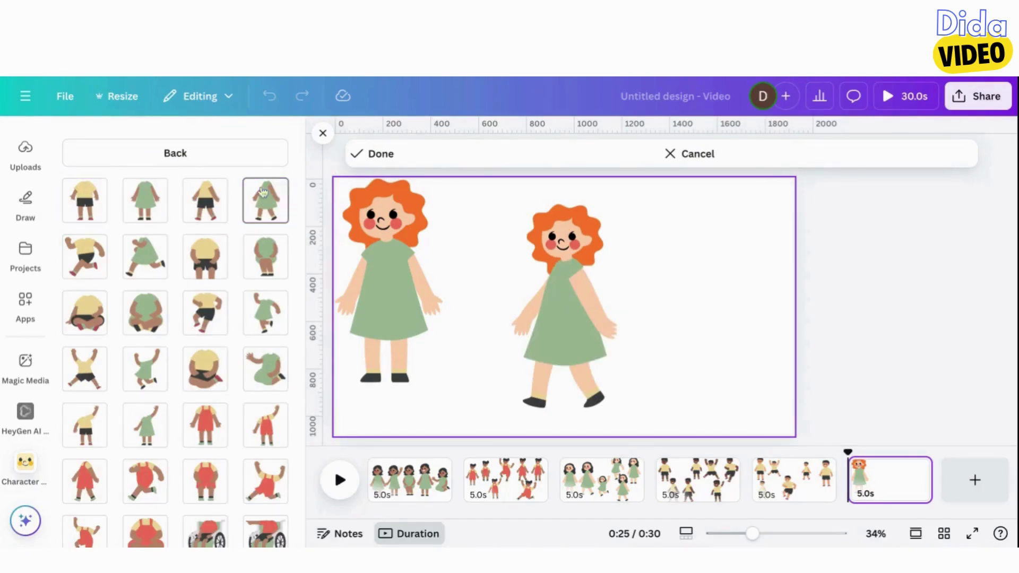
click(242, 158)
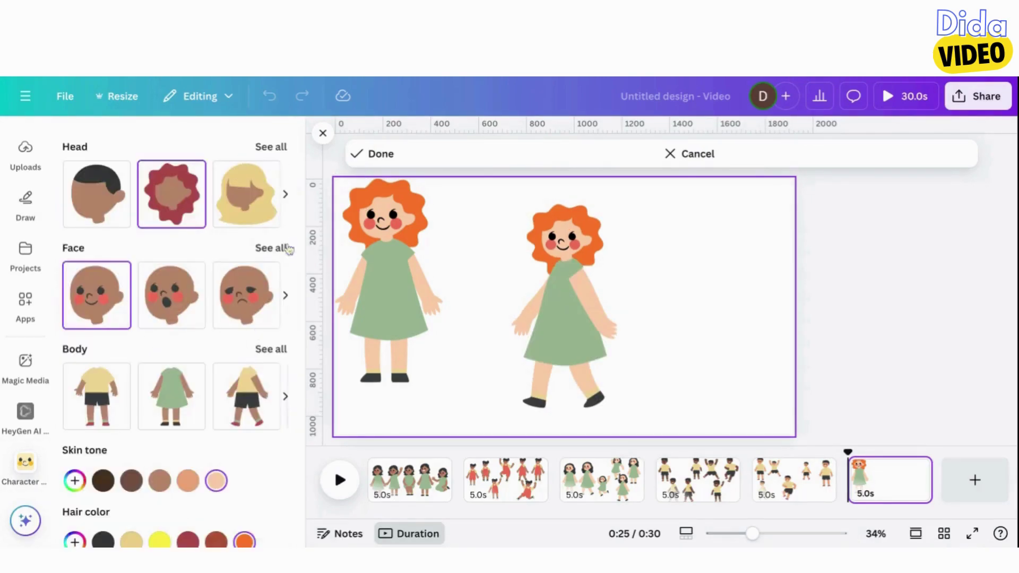
click(275, 248)
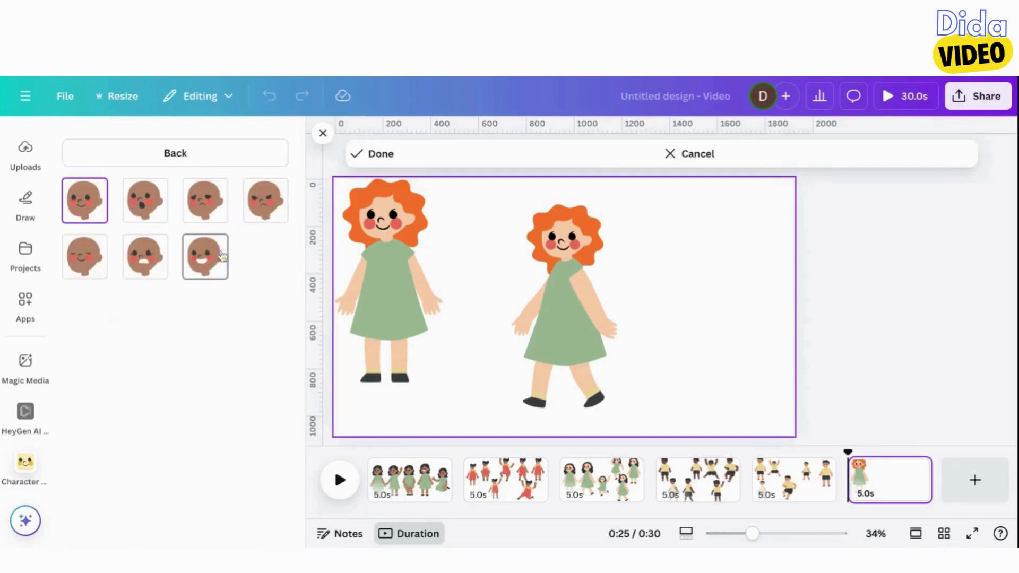
click(219, 259)
click(378, 154)
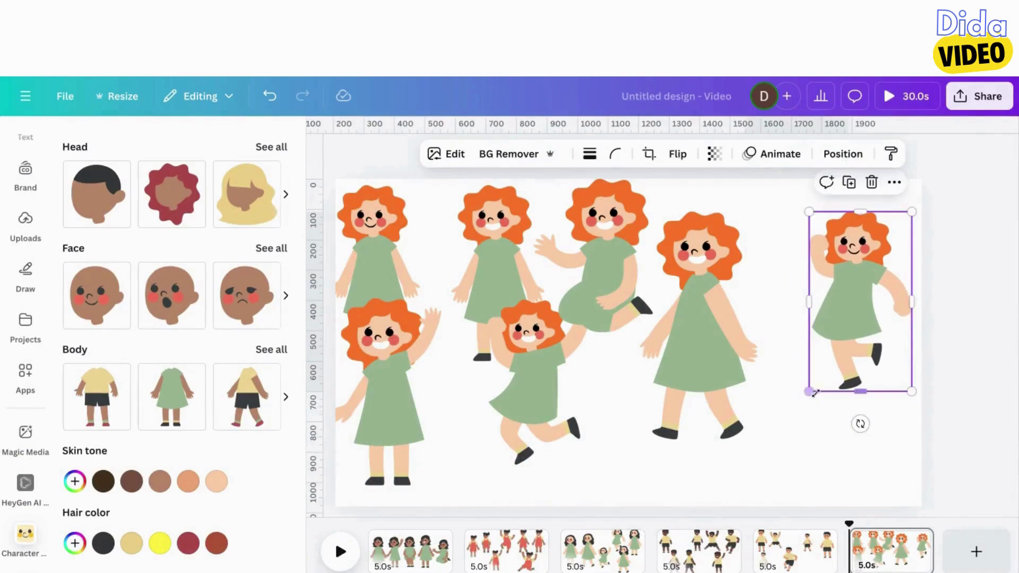
Shrink the walking girl and reposition the jumping, rightmost and small standing girls
click(697, 393)
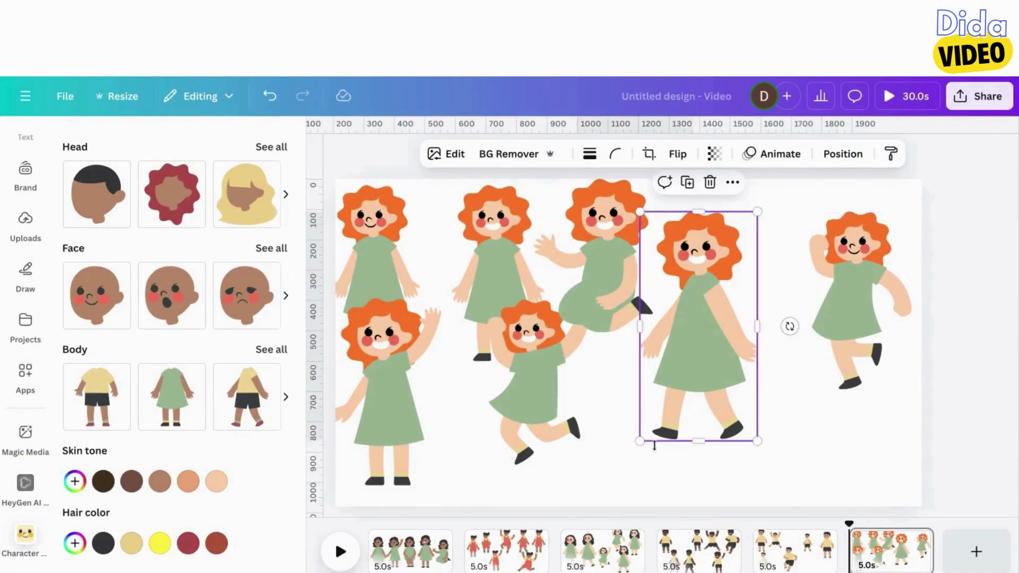
drag(641, 440, 683, 360)
click(551, 475)
drag(551, 475, 649, 425)
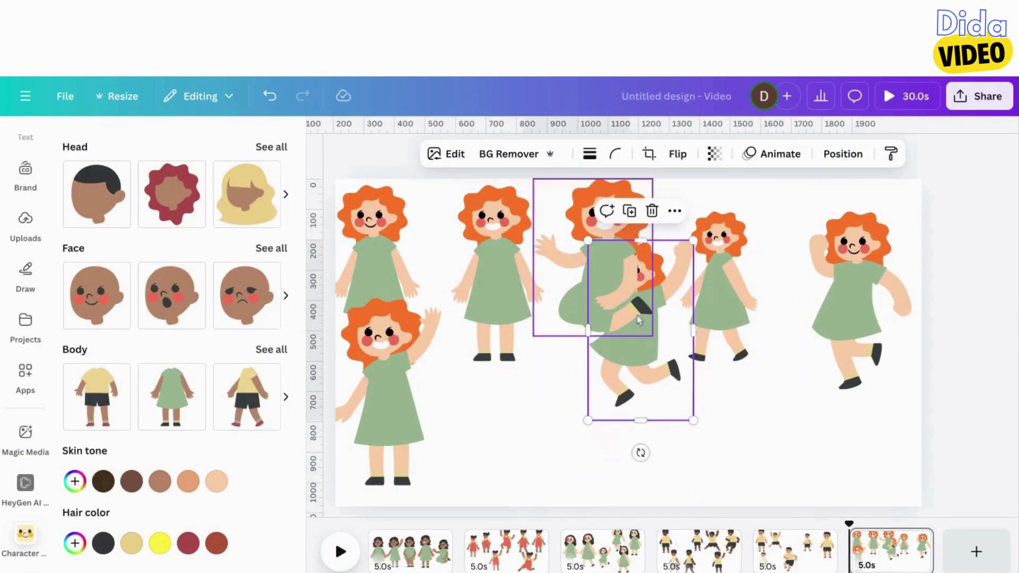
drag(591, 273, 738, 351)
drag(849, 297, 860, 268)
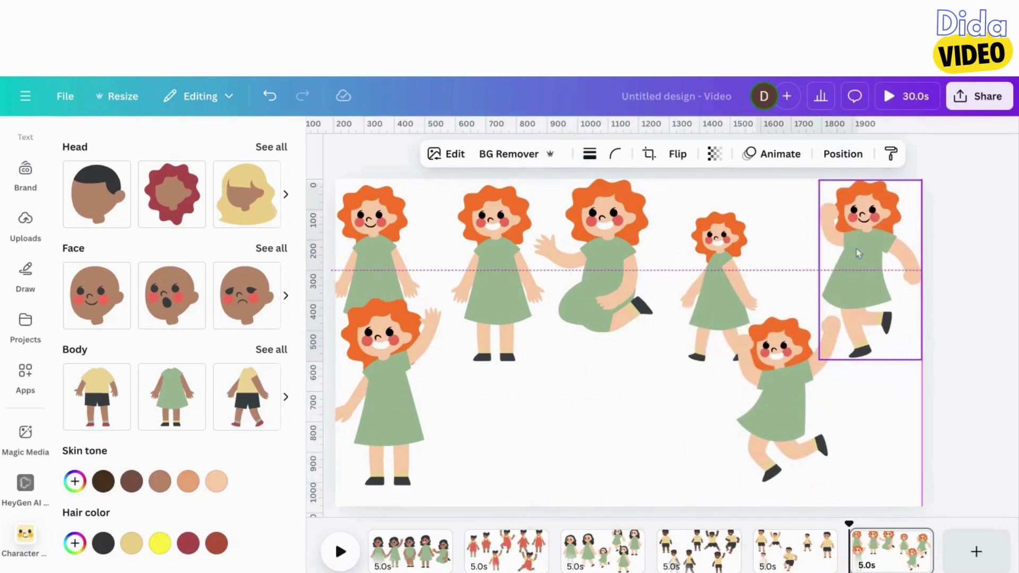
drag(709, 254, 707, 236)
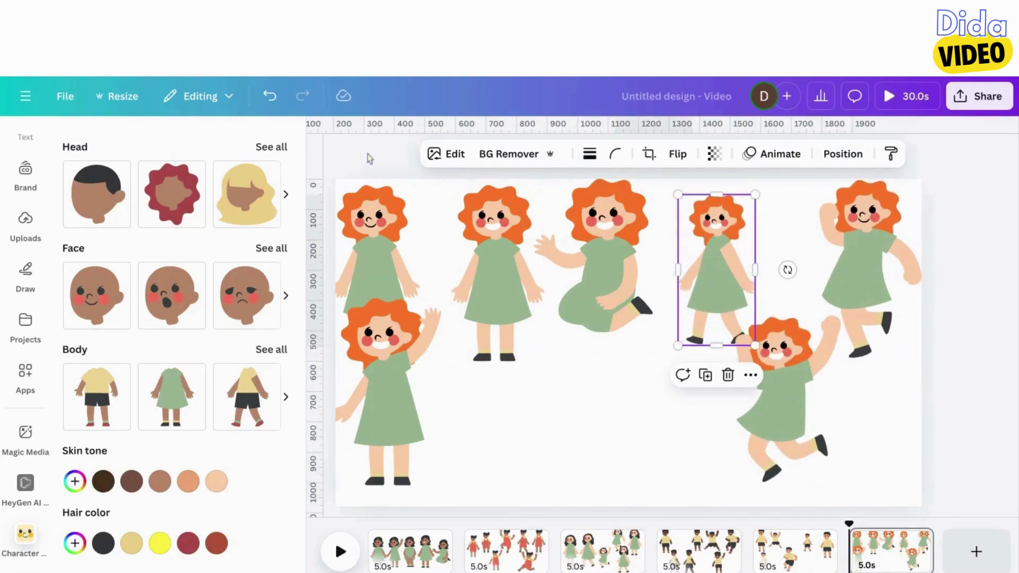
click(557, 361)
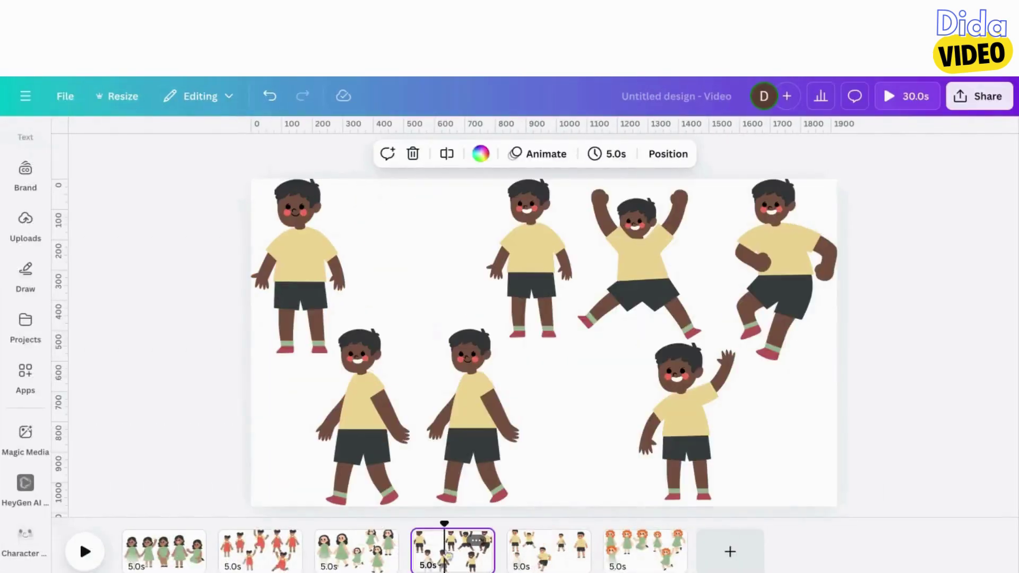
Select the leftmost girl on page 3 and bring up all image filters
click(375, 552)
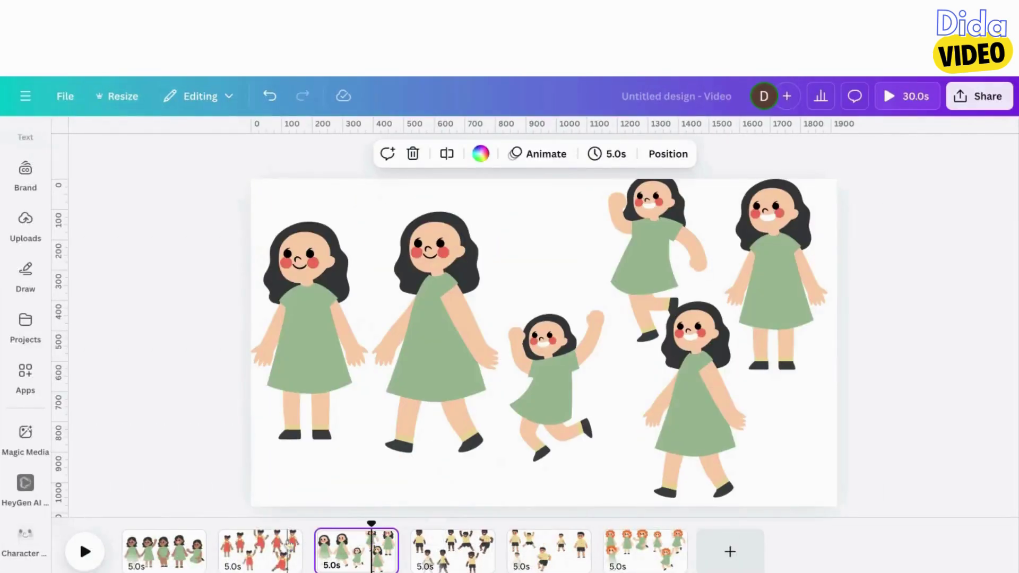
click(274, 552)
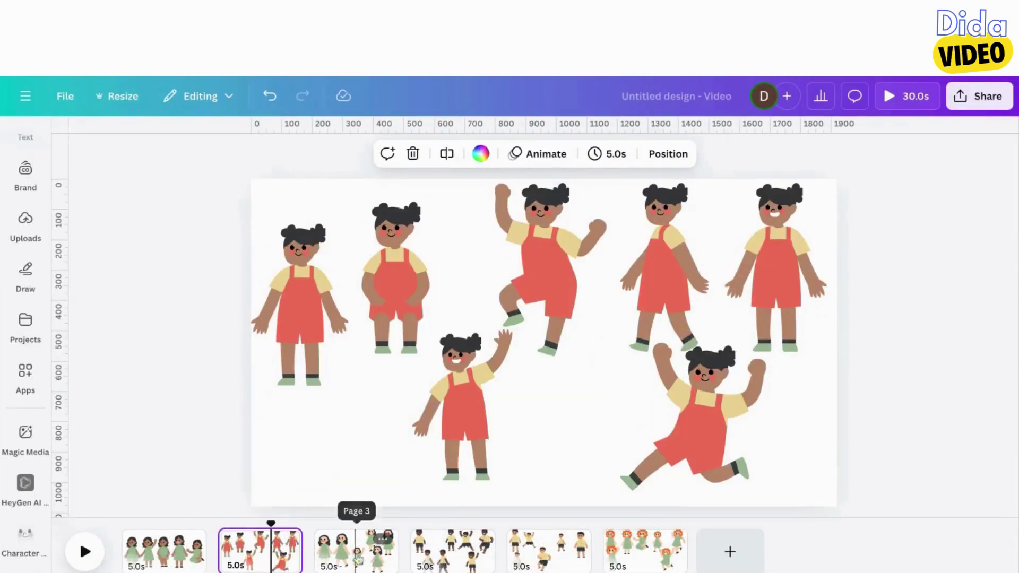
click(355, 549)
click(312, 329)
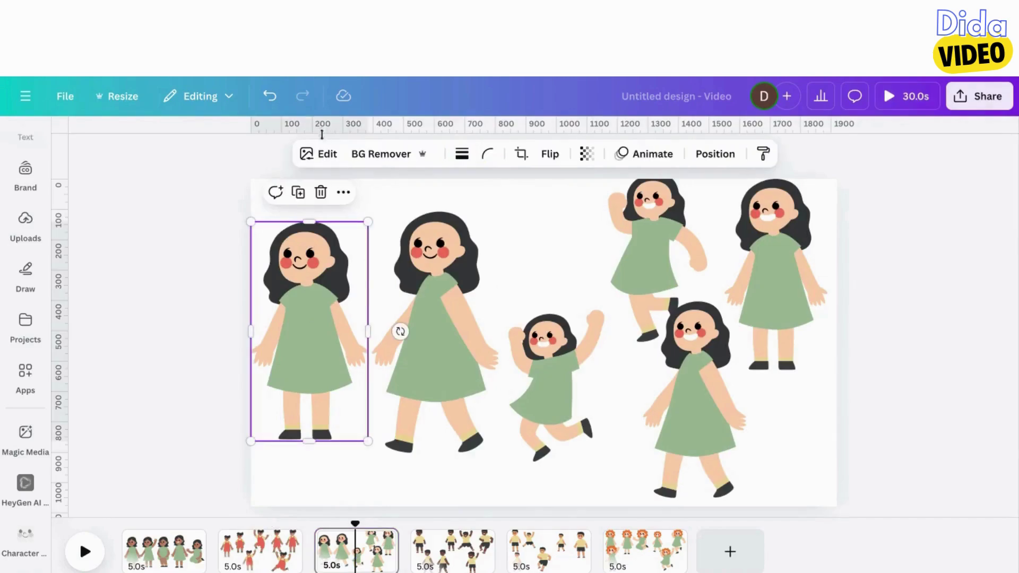
click(319, 154)
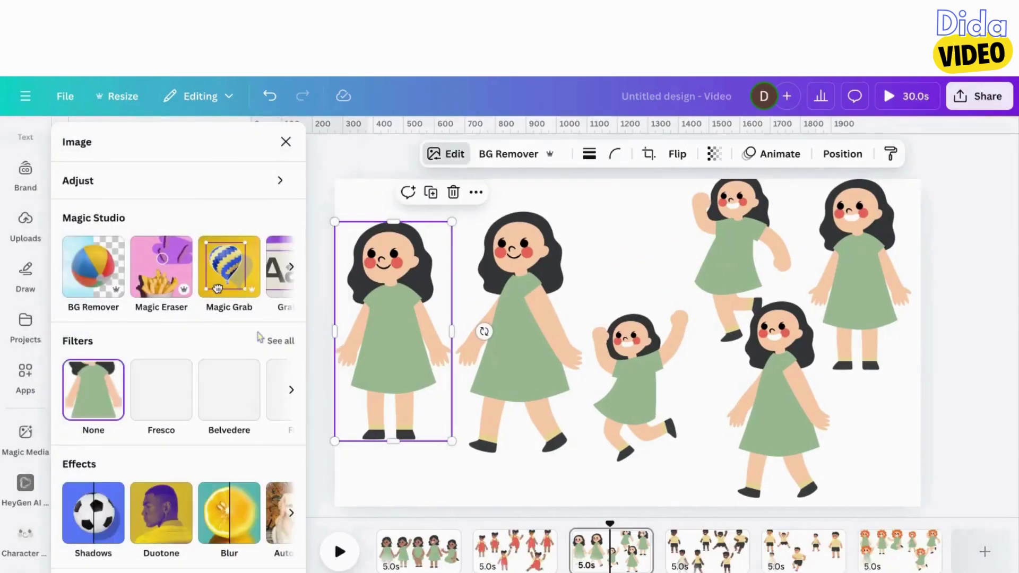
click(277, 341)
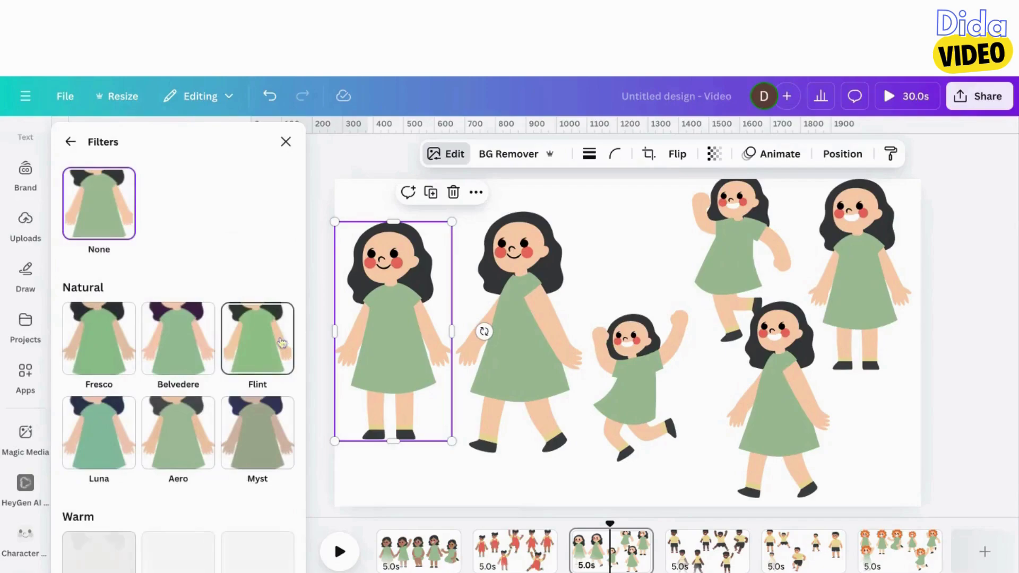
Try the Dream, Retro, Nostalg, Rose, Stark, Chroma and Rustiq filters on her
scroll(206, 386, down, 5)
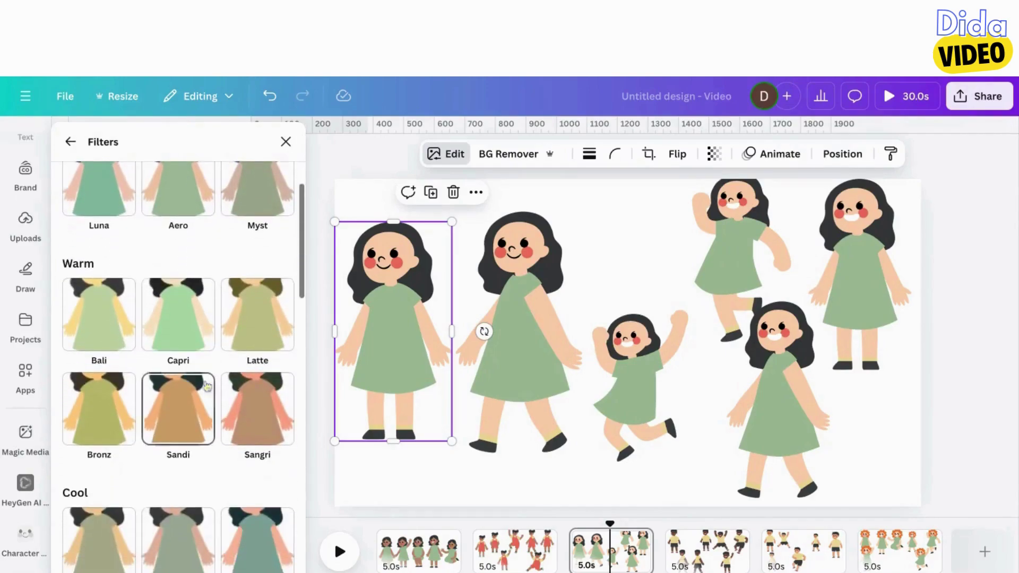
scroll(207, 386, down, 12)
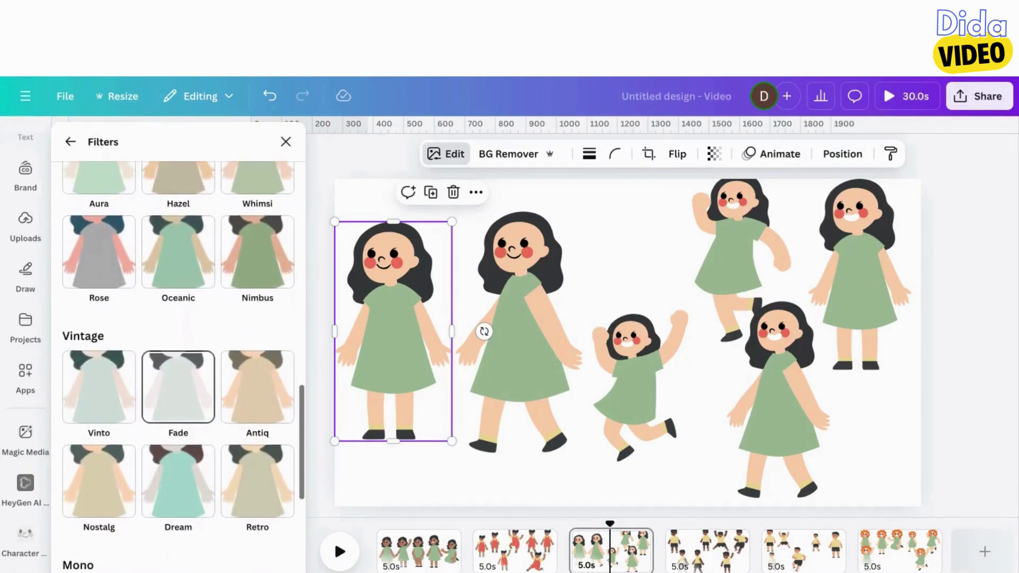
scroll(187, 413, down, 3)
click(187, 413)
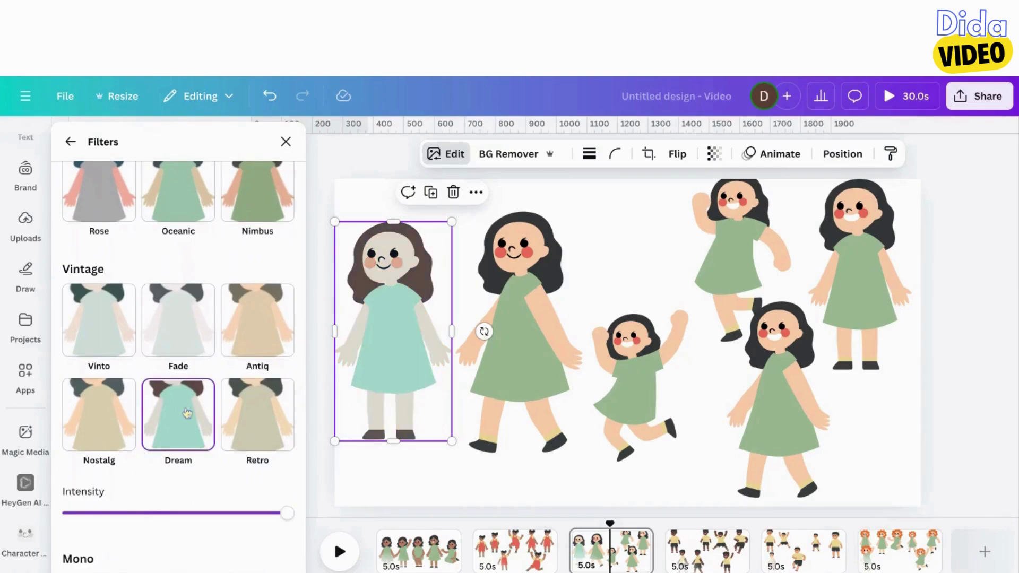
click(256, 407)
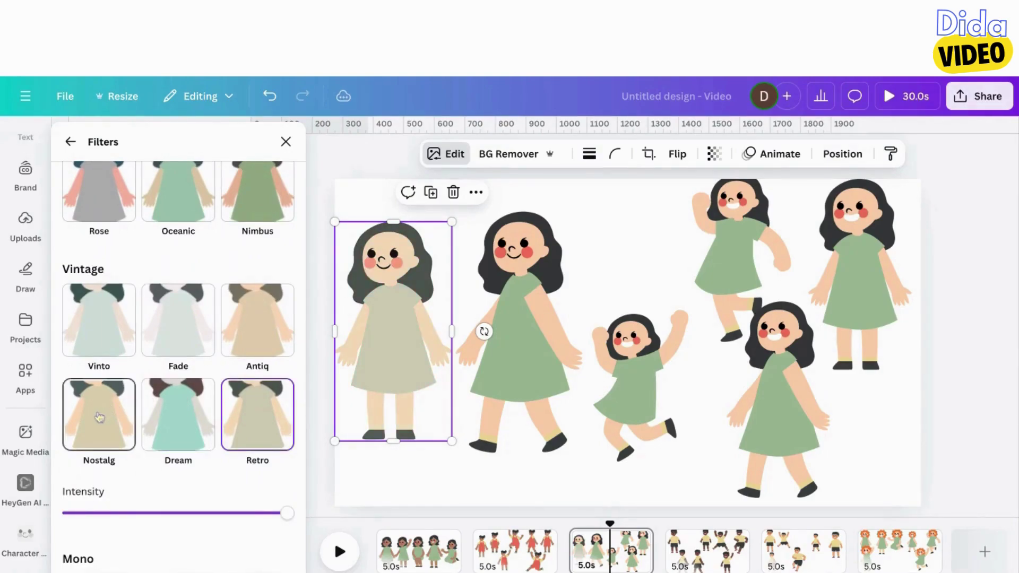
click(99, 418)
scroll(99, 409, up, 4)
click(101, 397)
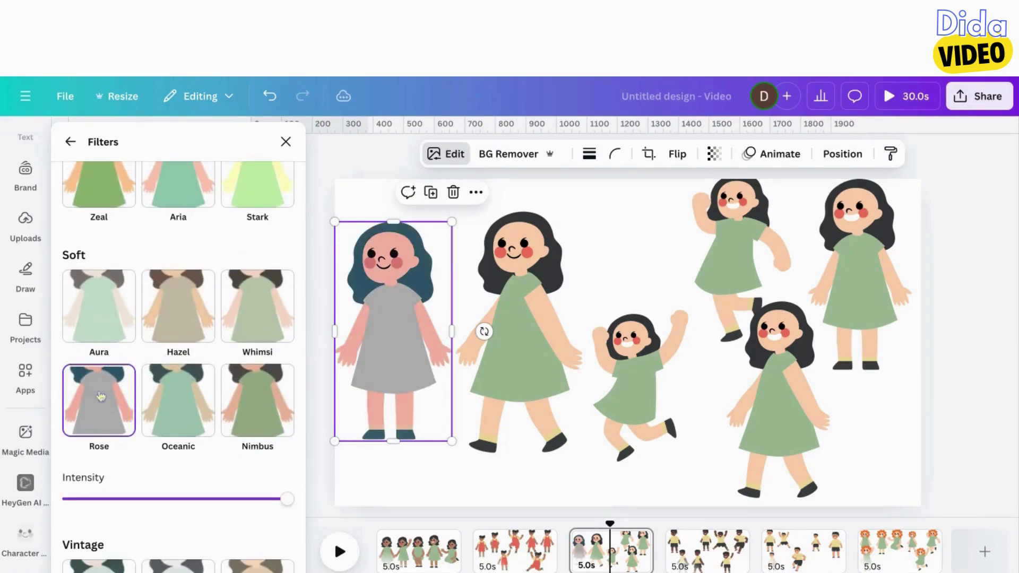
scroll(101, 397, up, 2)
click(256, 260)
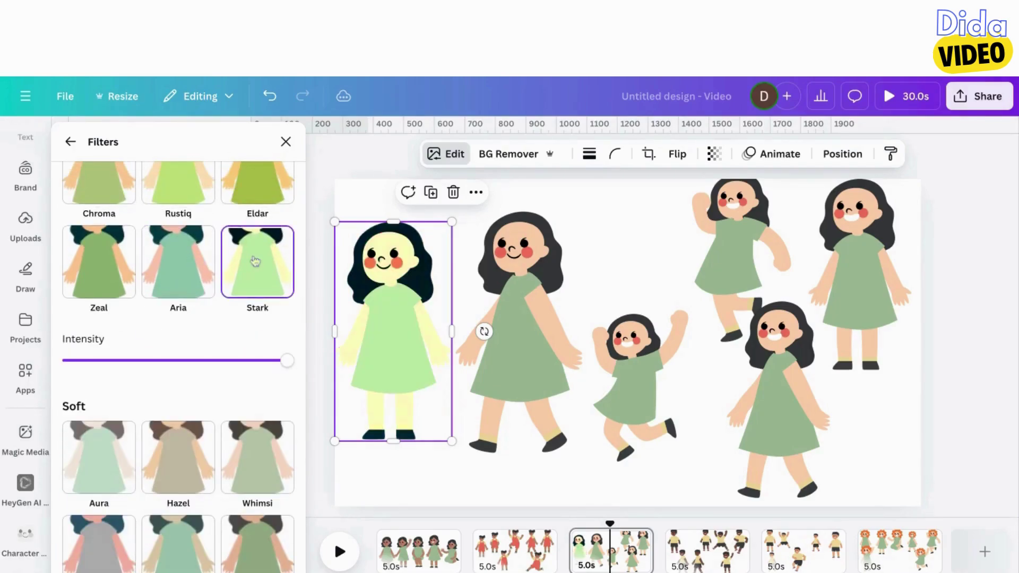
scroll(255, 261, up, 2)
click(97, 280)
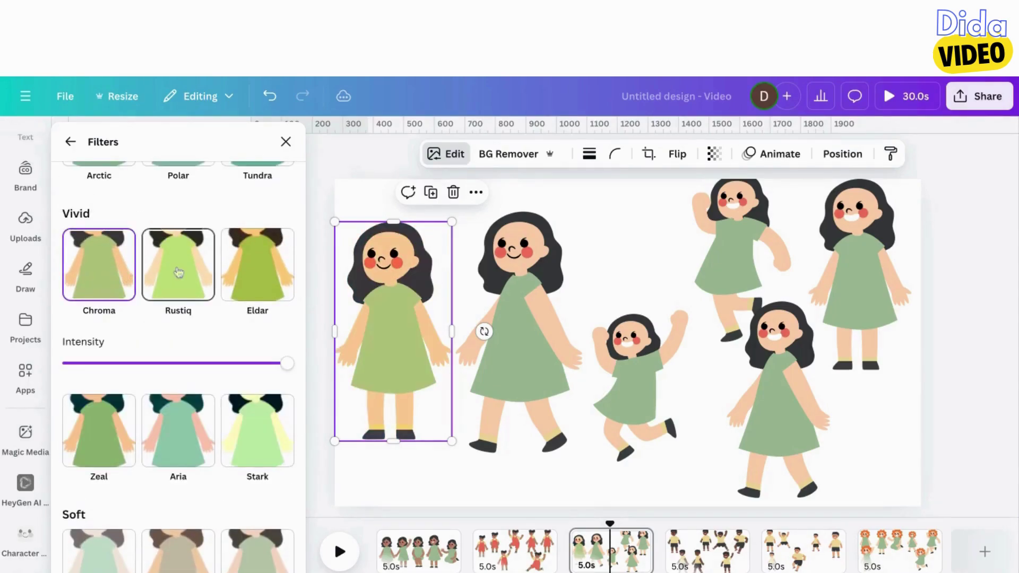
click(178, 273)
Preview Latte and Nordic, then settle on the Rustiq filter
scroll(178, 273, up, 3)
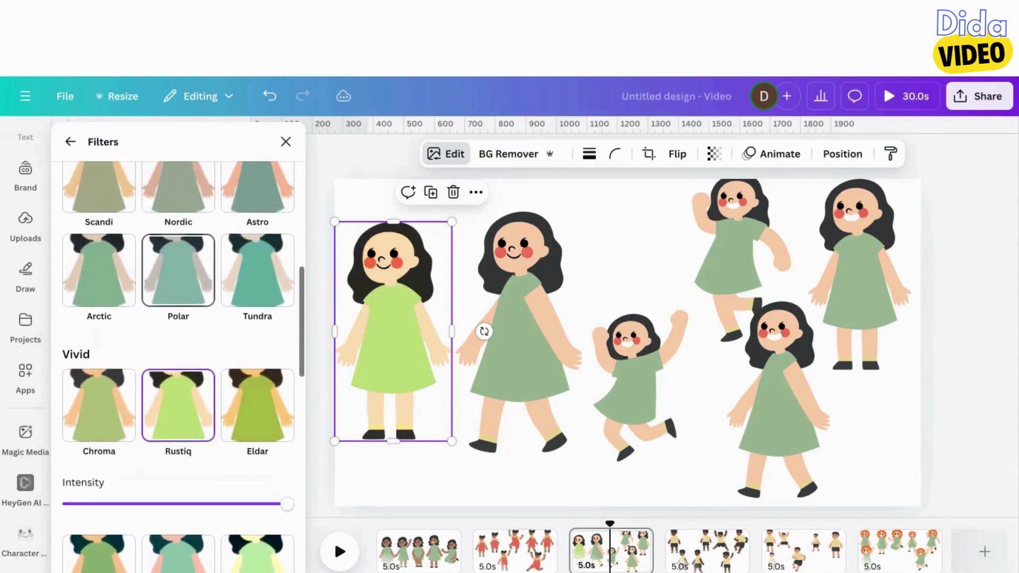
scroll(215, 263, up, 5)
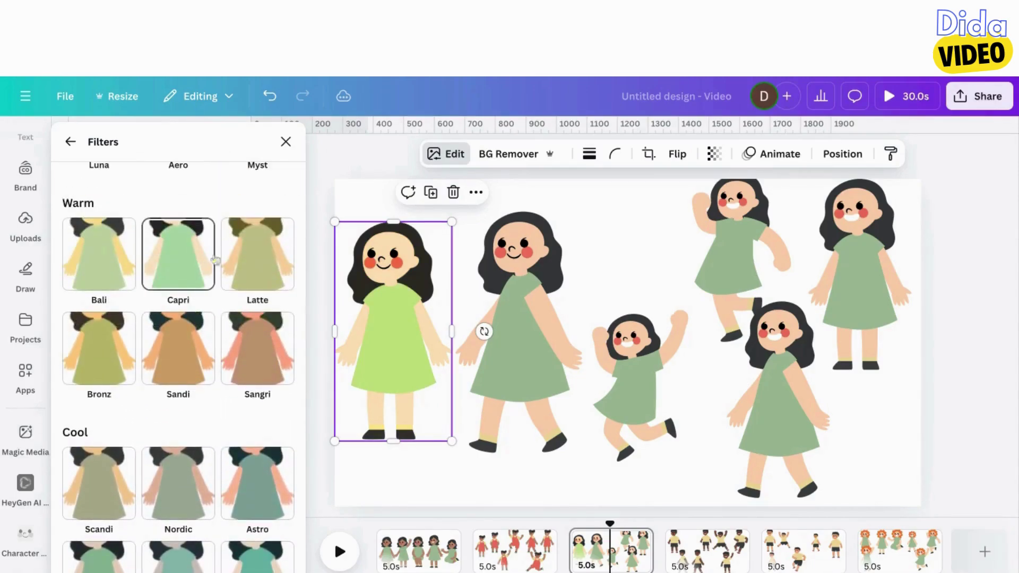
click(254, 272)
scroll(157, 412, down, 2)
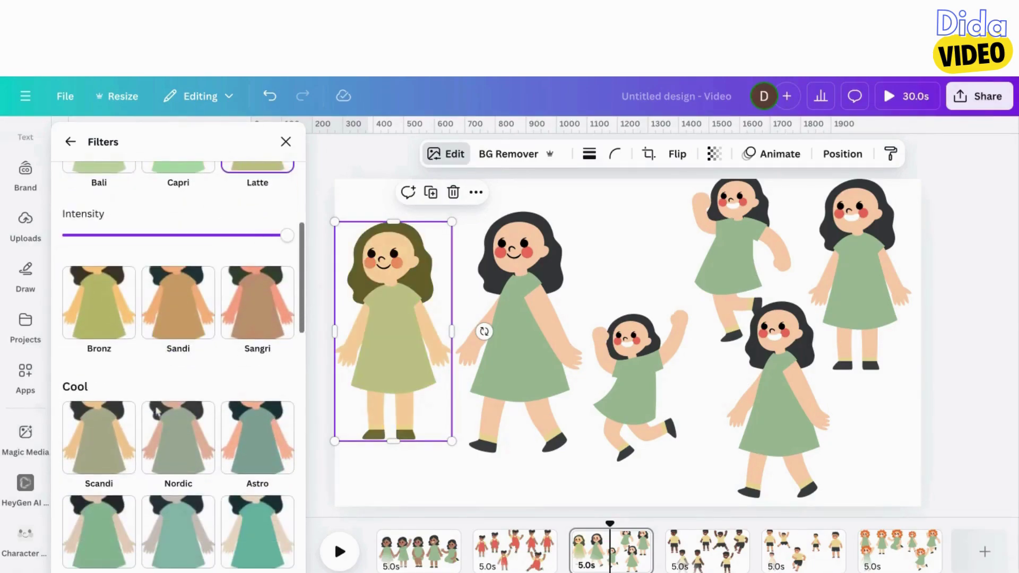
click(157, 410)
scroll(179, 440, down, 4)
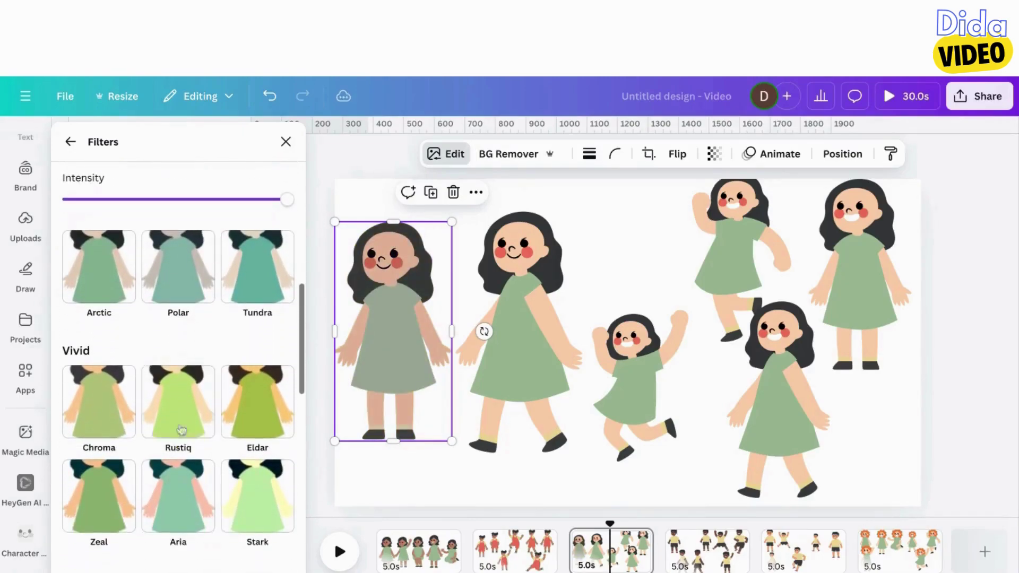
click(181, 430)
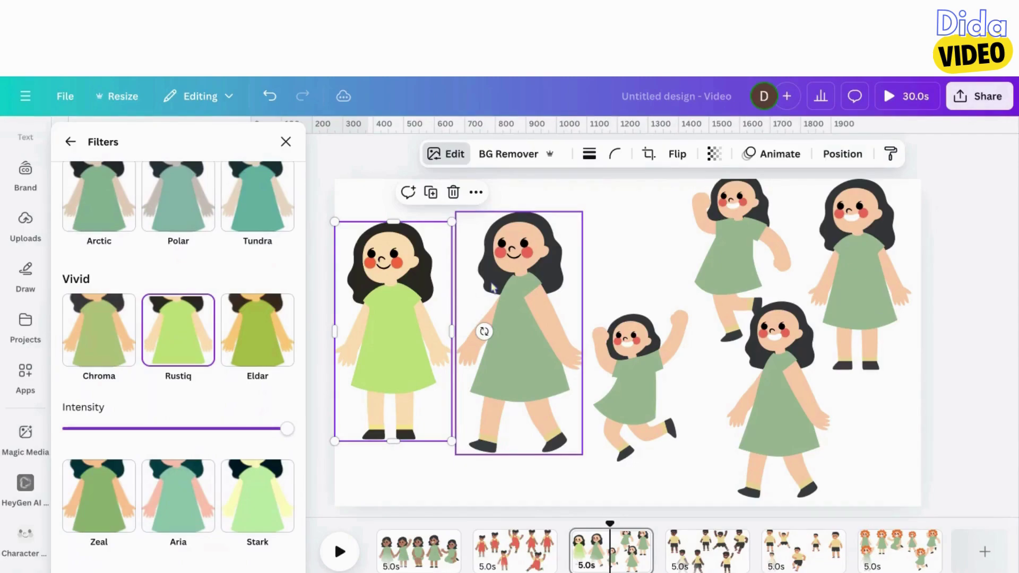
Apply Rustiq to the walking, jumping, waving, right-most and lower walking girls
click(513, 294)
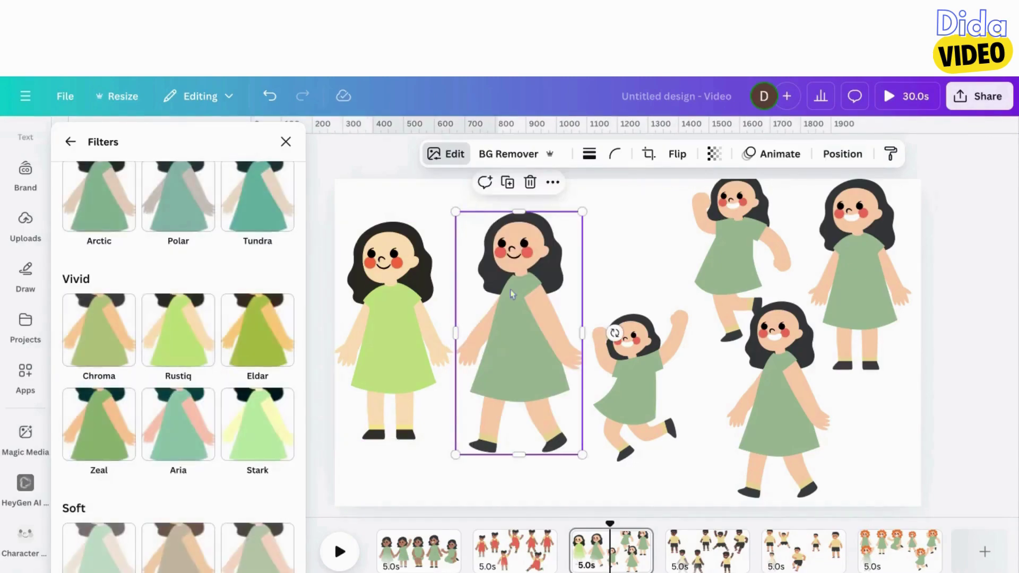
click(175, 334)
click(637, 383)
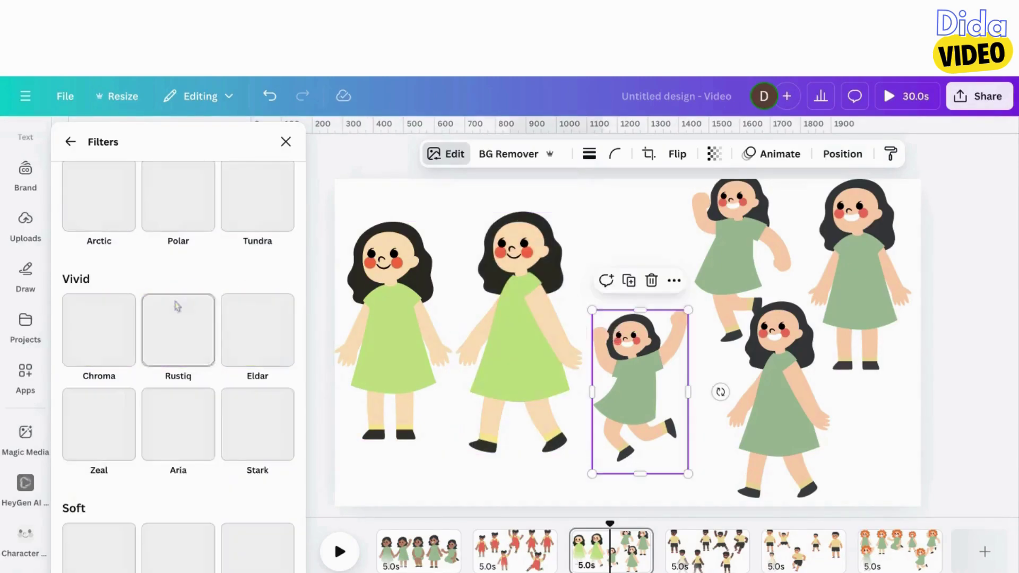
click(189, 333)
click(738, 249)
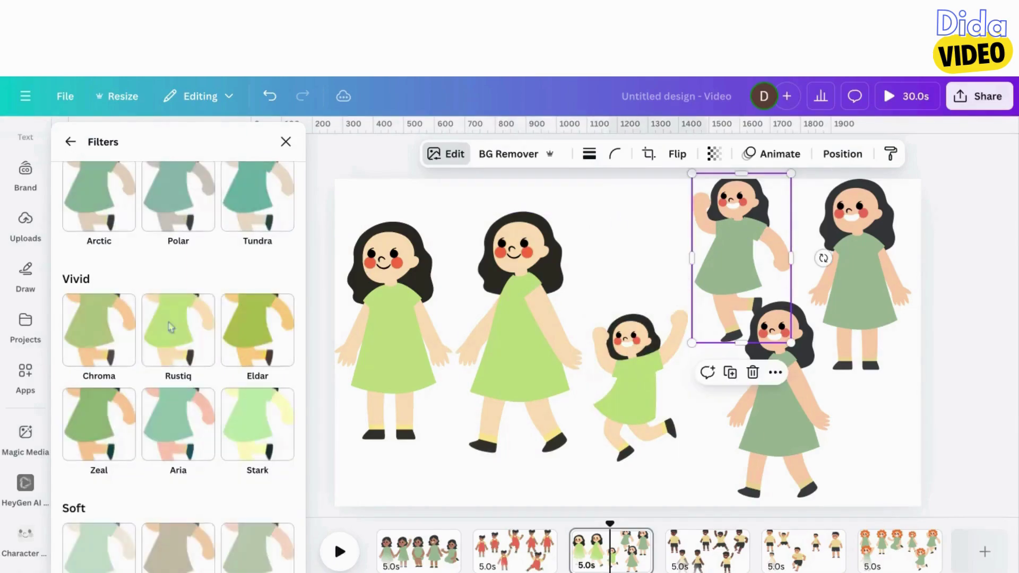
click(178, 331)
click(847, 270)
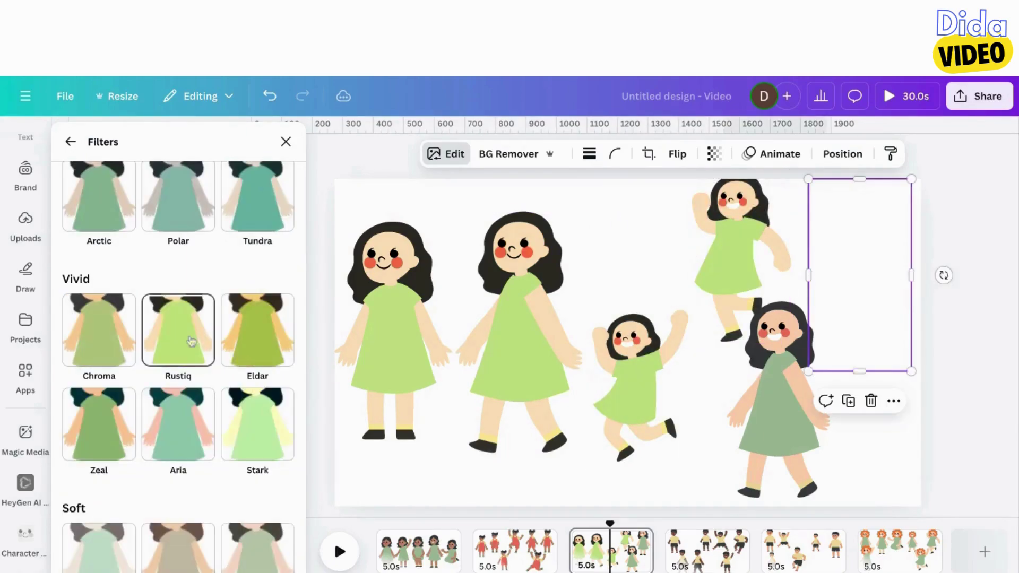
click(181, 369)
click(764, 403)
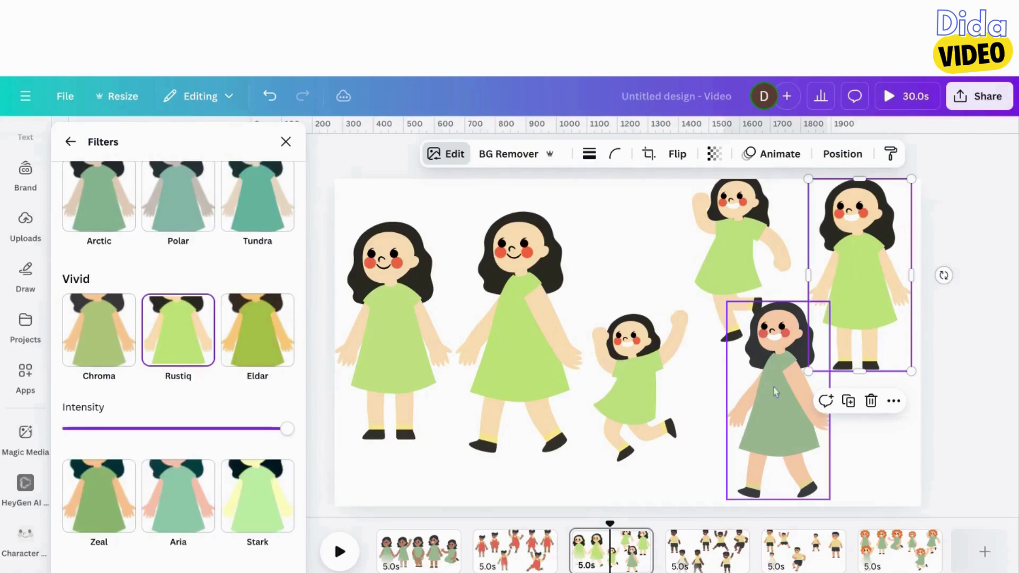
click(184, 345)
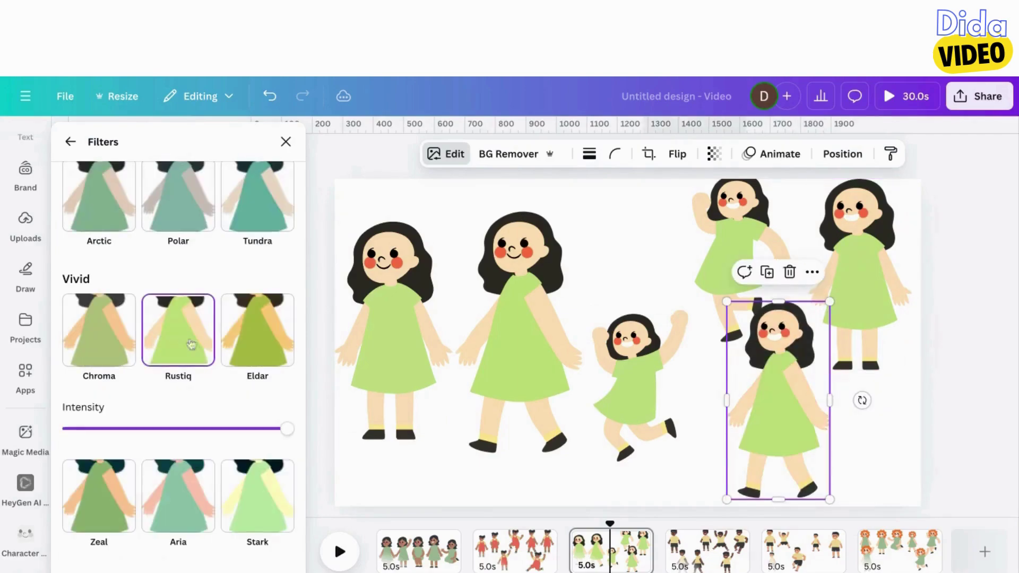
click(423, 448)
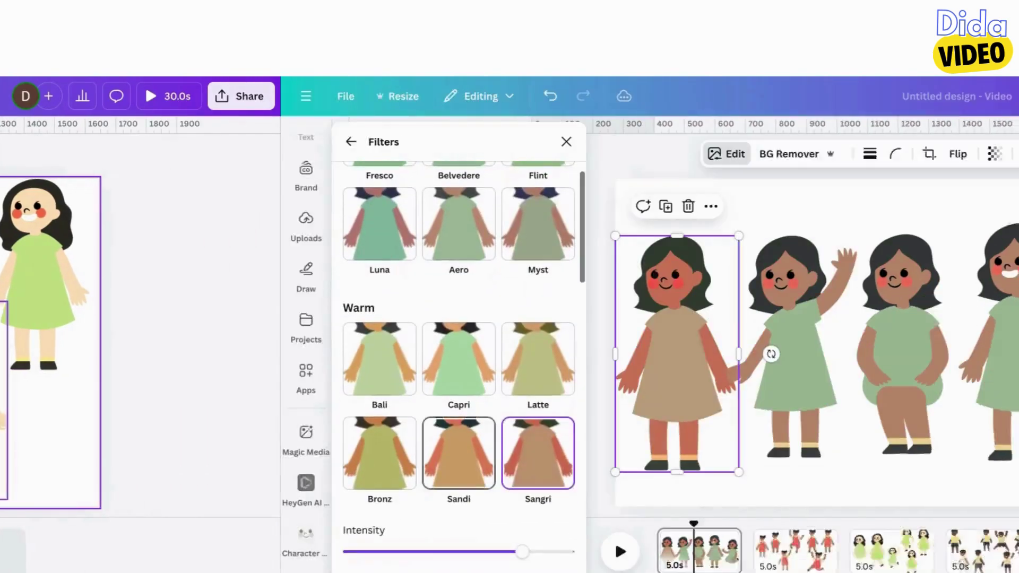
Apply the Color Pop Hibiscus filter to give the girl a pink dress
scroll(179, 239, down, 10)
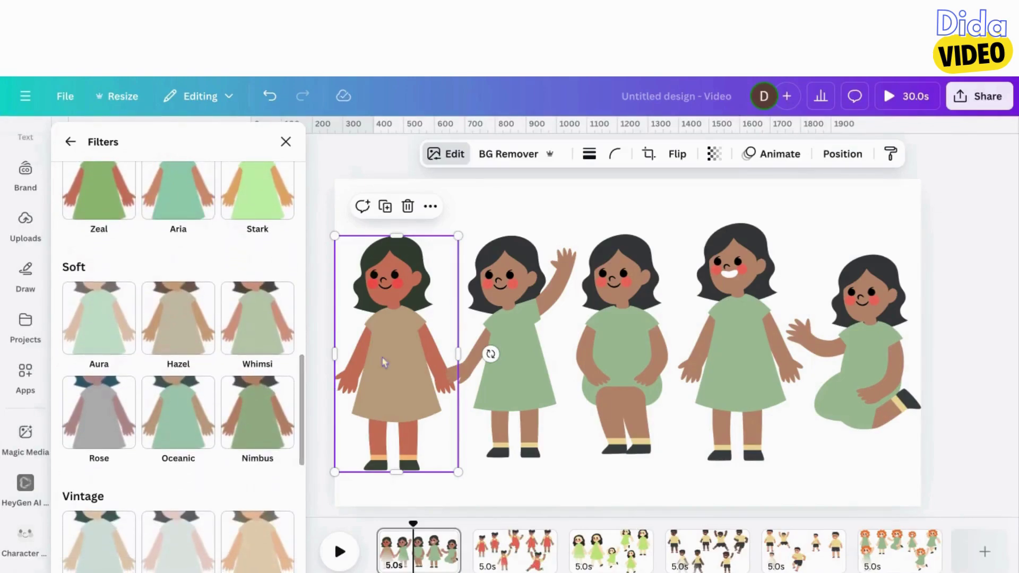
scroll(250, 381, down, 10)
scroll(212, 407, down, 1)
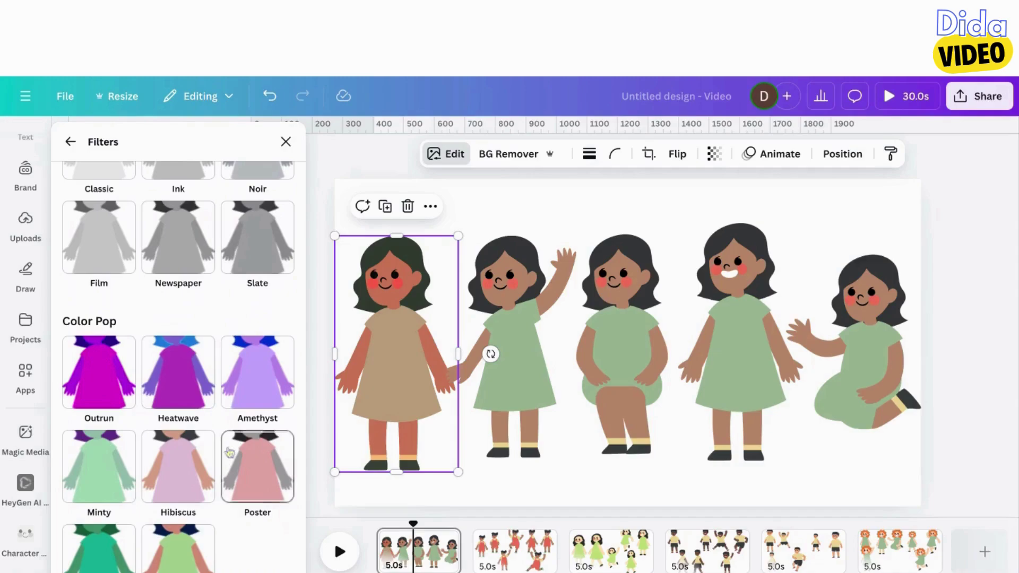
click(194, 467)
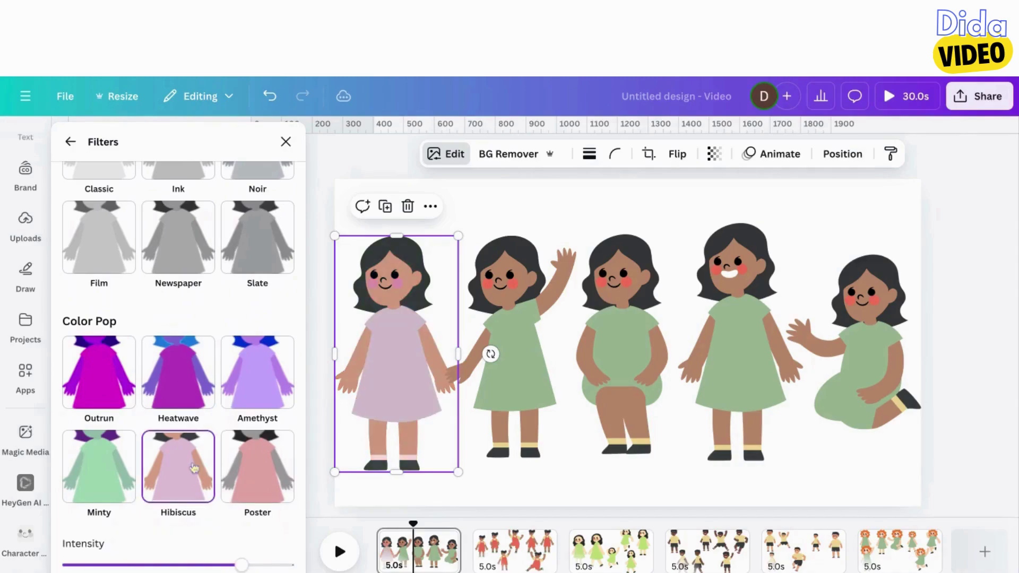
scroll(198, 423, up, 6)
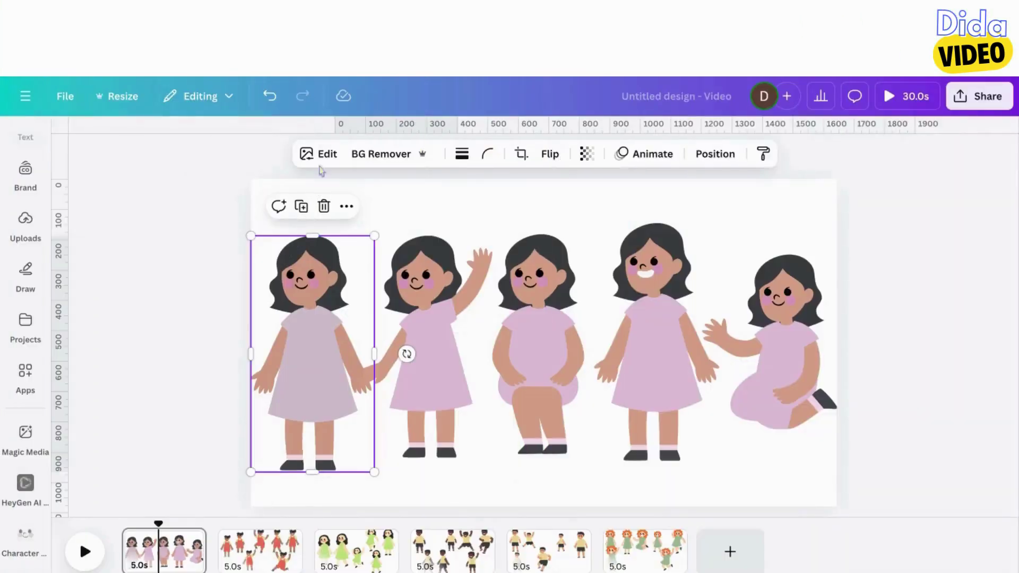
click(323, 154)
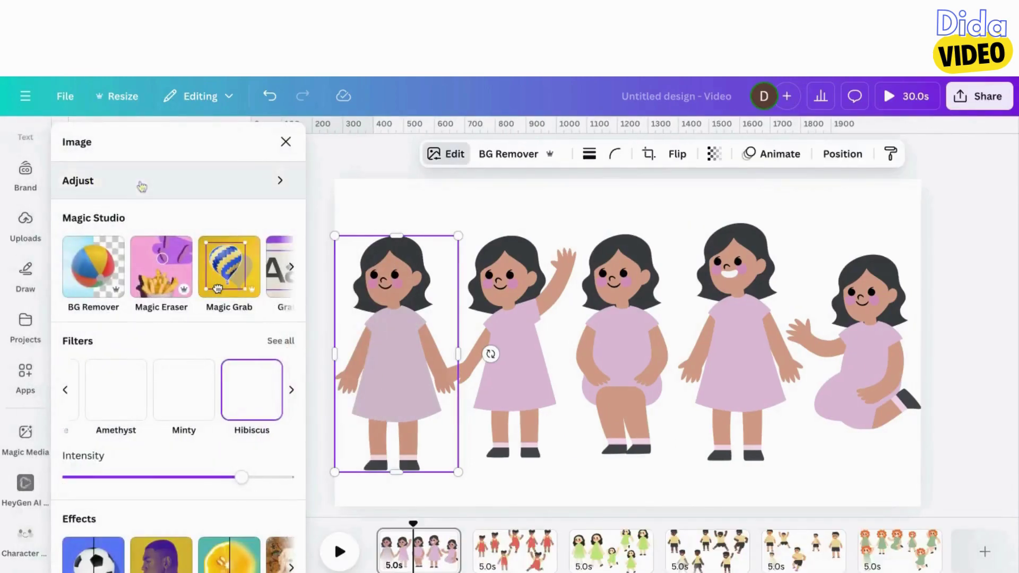
In Adjust, set the first girl's Tint to 19 and Brightness to 10
click(142, 186)
click(179, 379)
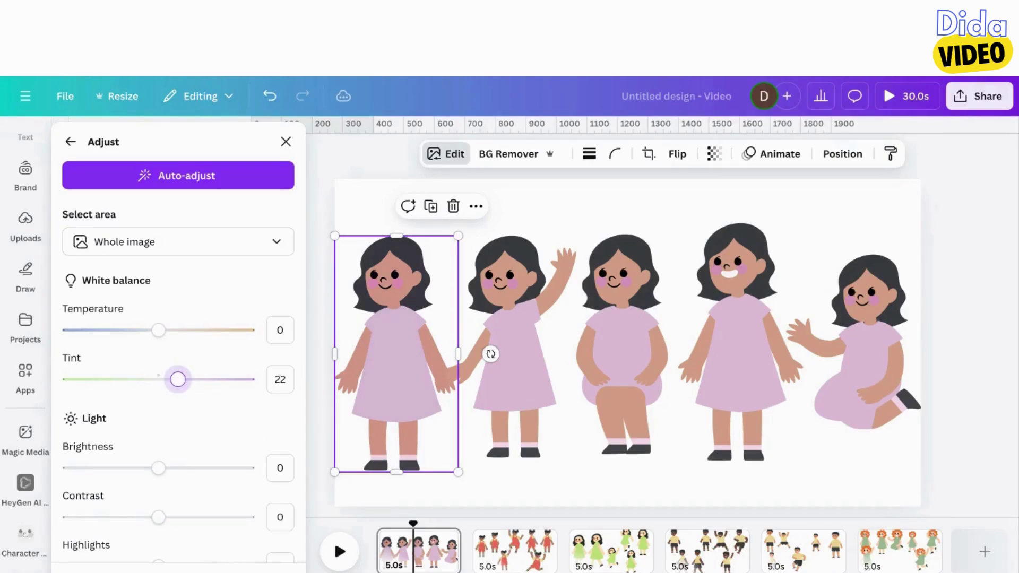
drag(177, 380, 175, 379)
mouse_move(158, 468)
mouse_down()
mouse_move(177, 472)
mouse_move(167, 467)
mouse_up()
Set Contrast to 10 and Blacks to 74, darkening her hair
scroll(175, 467, down, 3)
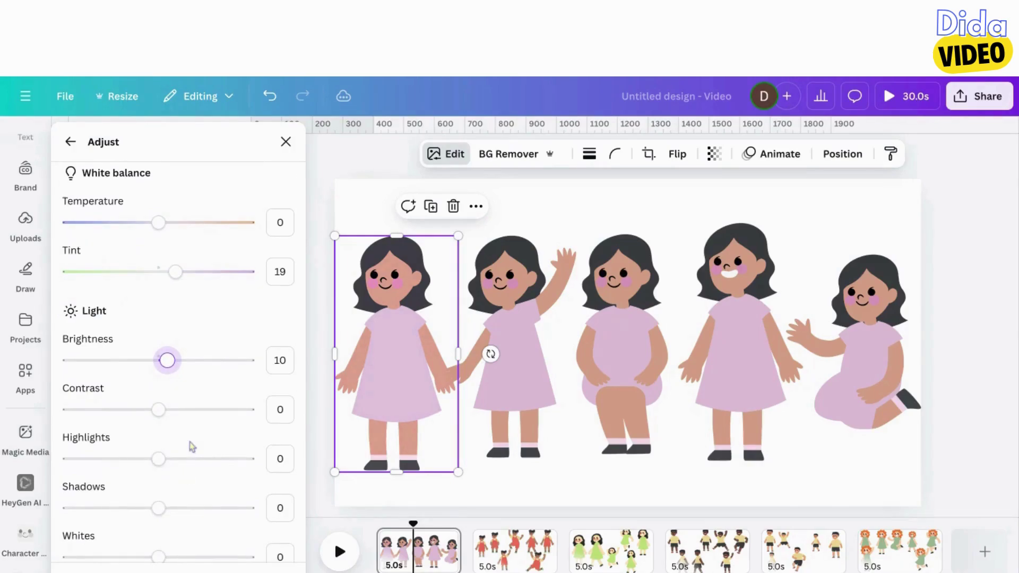
click(176, 410)
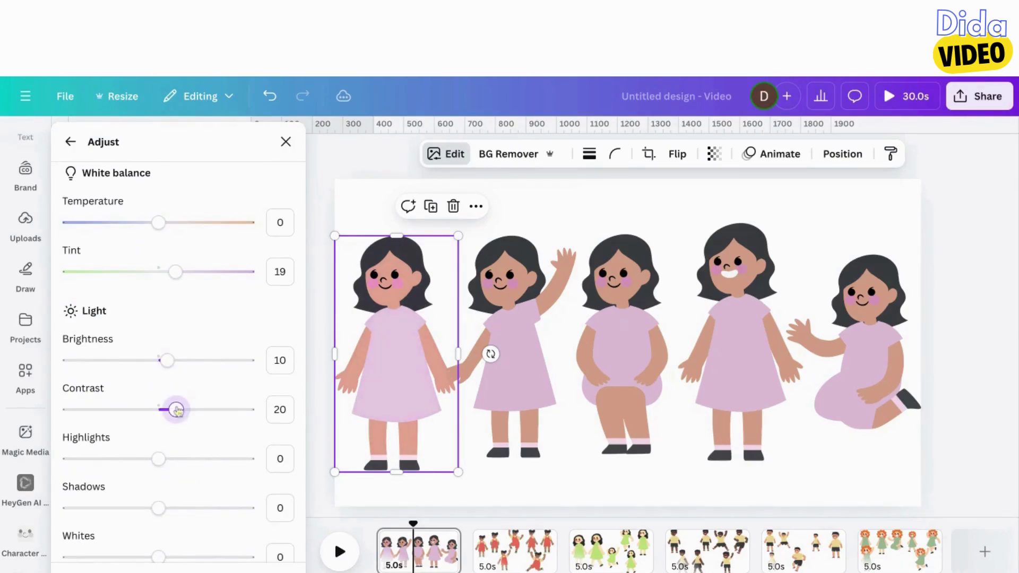
drag(177, 410, 167, 410)
scroll(148, 460, down, 2)
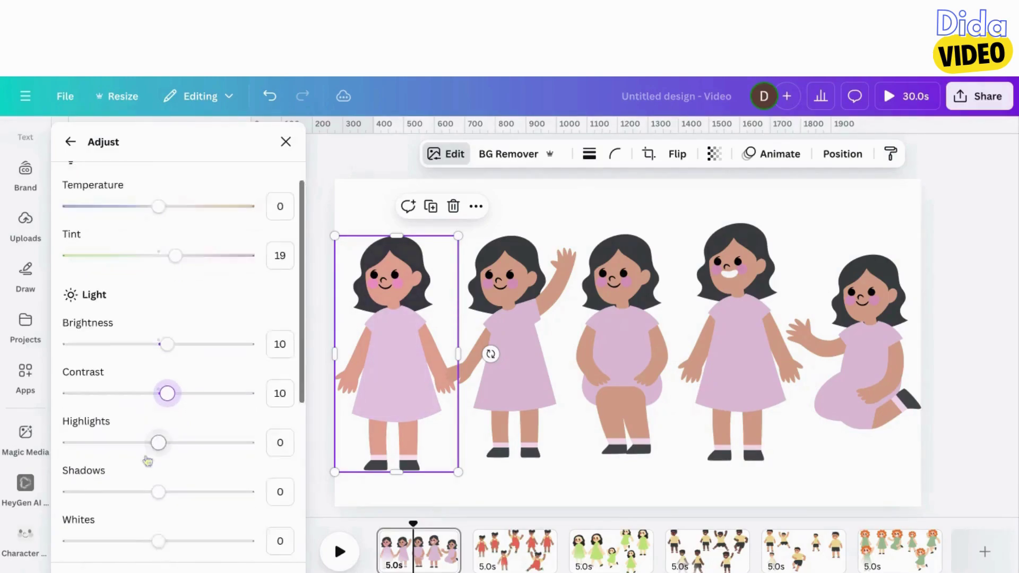
click(183, 503)
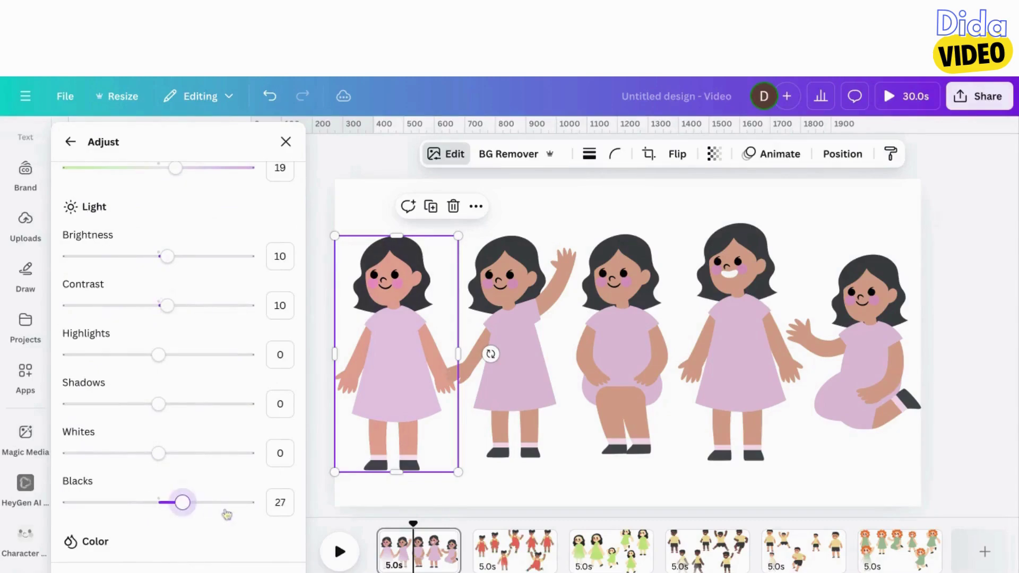
drag(184, 507, 227, 515)
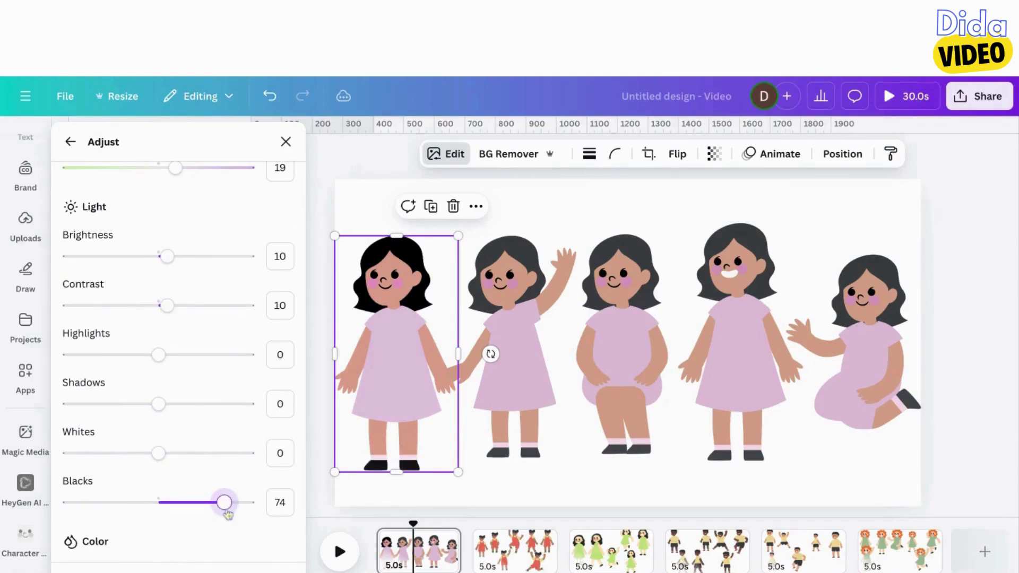